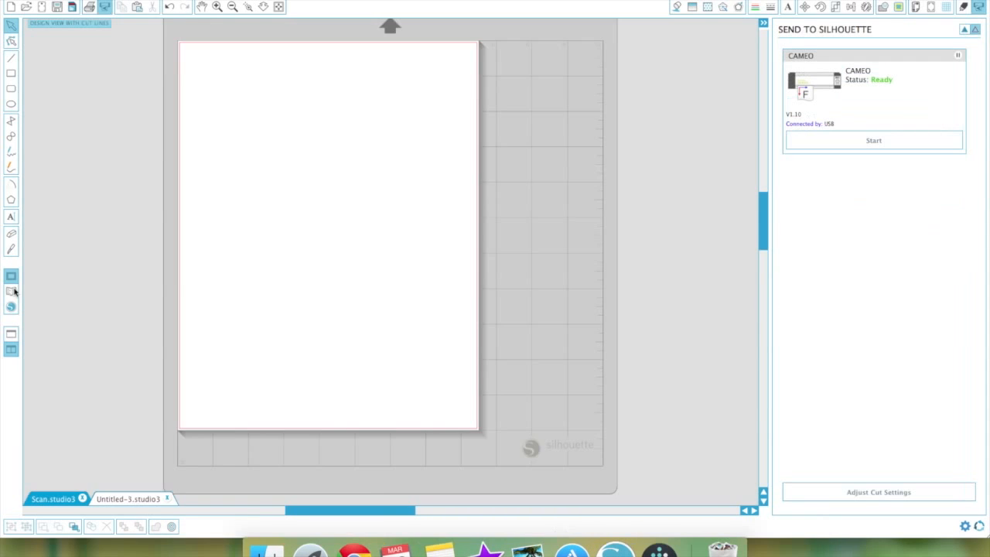
# Insert the "6 hearts" design from the library onto the page and ungroup it into separate hearts.
pyautogui.click(13, 290)
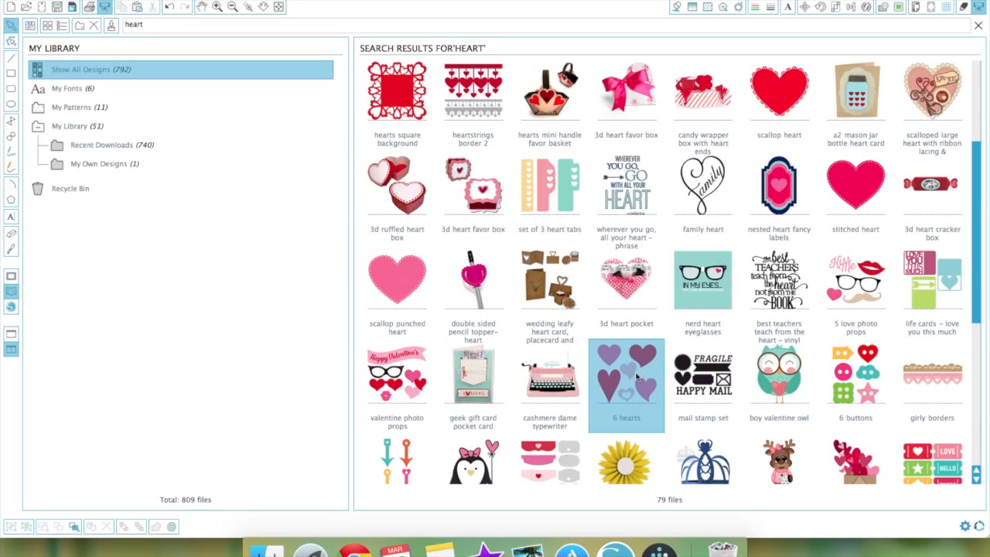
pyautogui.doubleClick(632, 368)
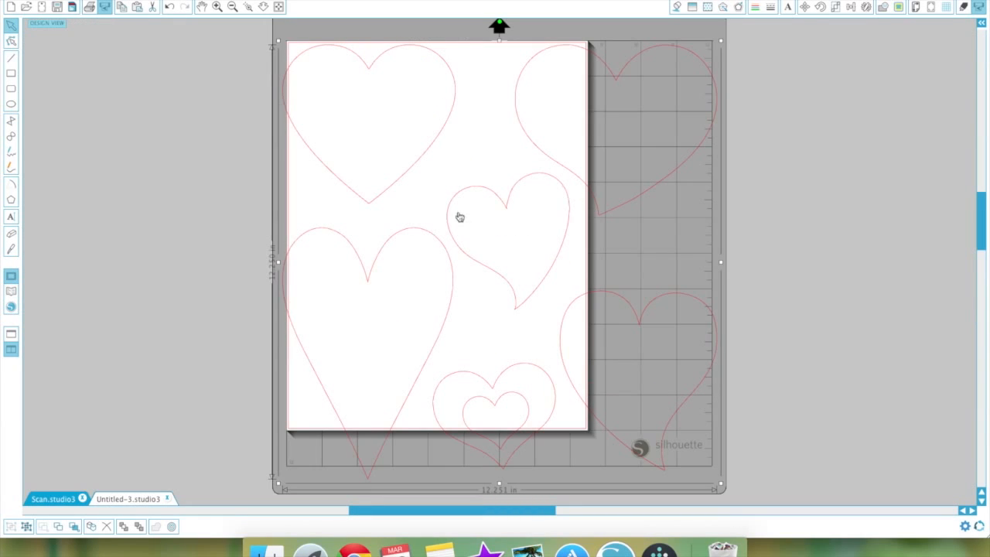
pyautogui.click(27, 526)
pyautogui.click(176, 197)
# Move the center heart and the two hearts overhanging the page's right edge toward the lower middle of the page.
pyautogui.moveTo(481, 193); pyautogui.dragTo(430, 249)
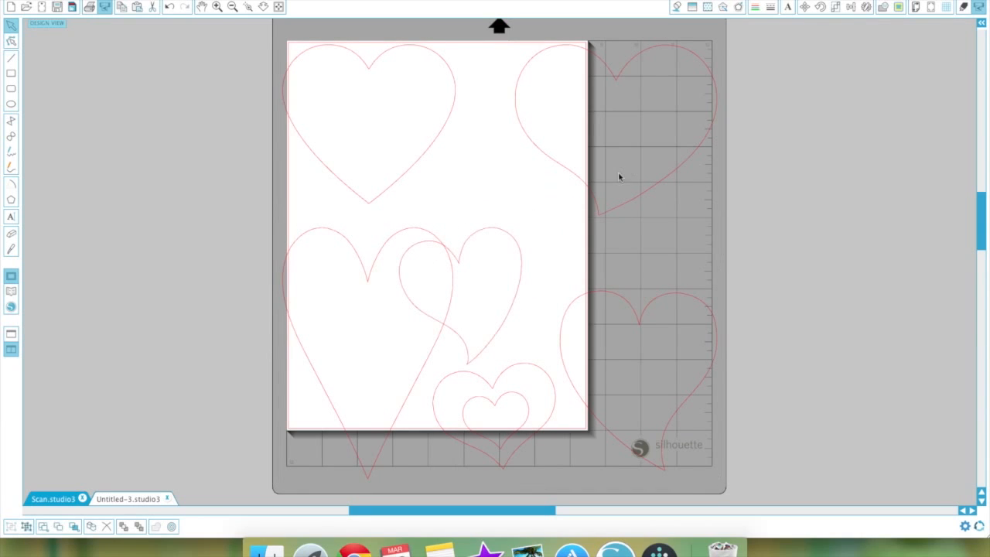
pyautogui.moveTo(592, 199); pyautogui.dragTo(481, 301)
pyautogui.moveTo(562, 336); pyautogui.dragTo(453, 302)
pyautogui.click(477, 364)
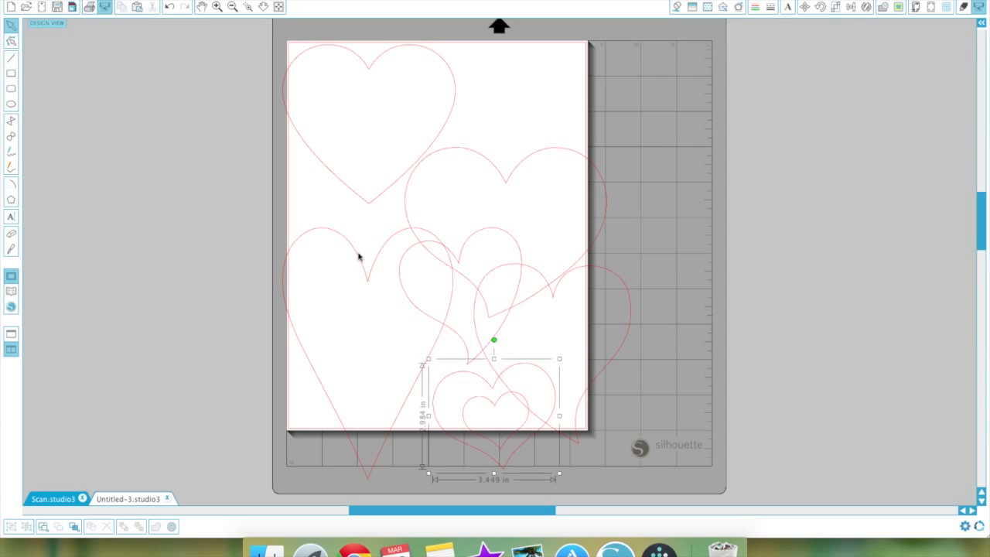
pyautogui.click(387, 243)
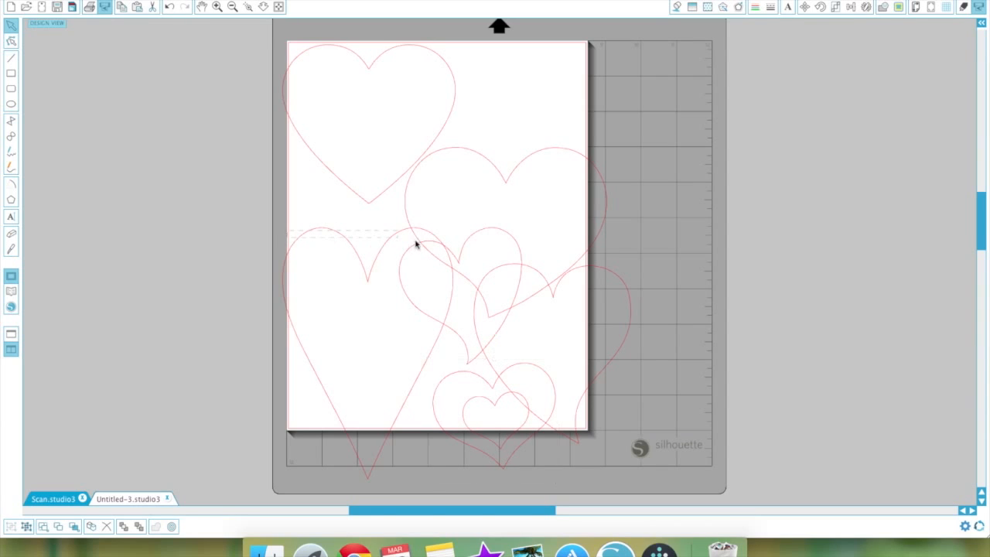
pyautogui.click(426, 249)
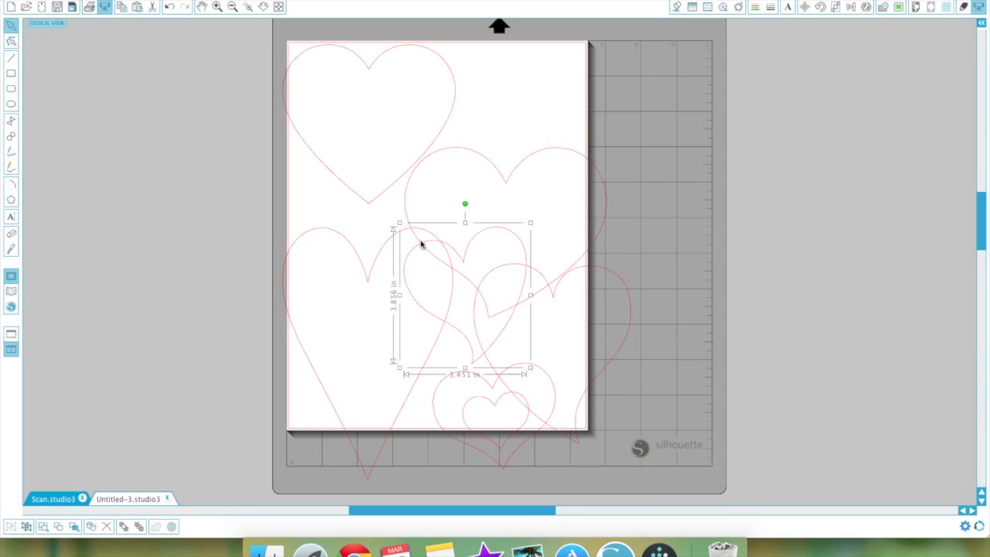
# Delete all the hearts except the one in the page's upper left corner.
pyautogui.click(418, 237)
pyautogui.click(424, 236)
pyautogui.press('Delete')
pyautogui.click(477, 335)
pyautogui.click(480, 338)
pyautogui.press('Delete')
pyautogui.click(486, 387)
pyautogui.press('Delete')
pyautogui.click(485, 303)
pyautogui.press('Delete')
# Move the remaining heart slightly inward from the page corner and shrink it to about 4.24 in wide and 3.90 in high.
pyautogui.moveTo(442, 175); pyautogui.dragTo(462, 184)
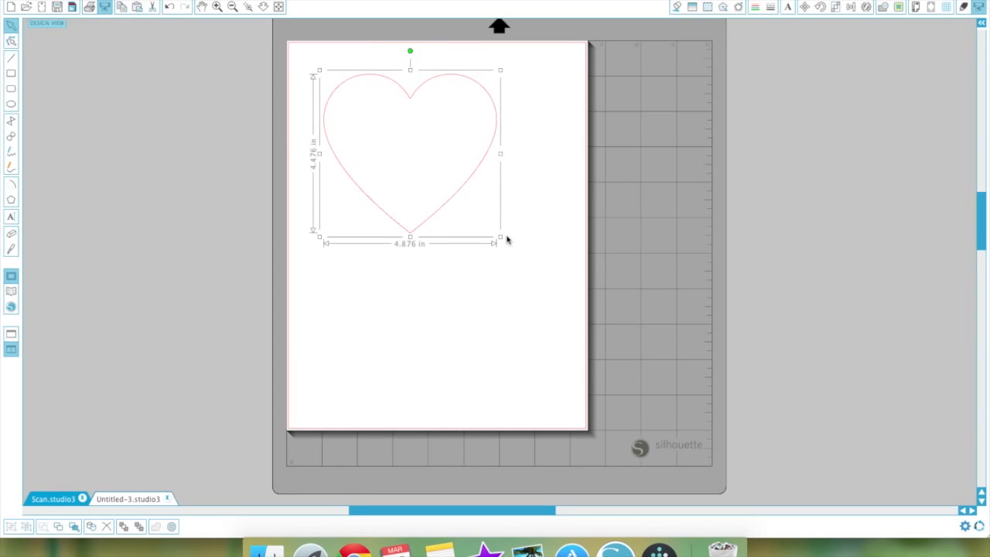
pyautogui.moveTo(501, 238); pyautogui.dragTo(480, 219)
pyautogui.click(212, 221)
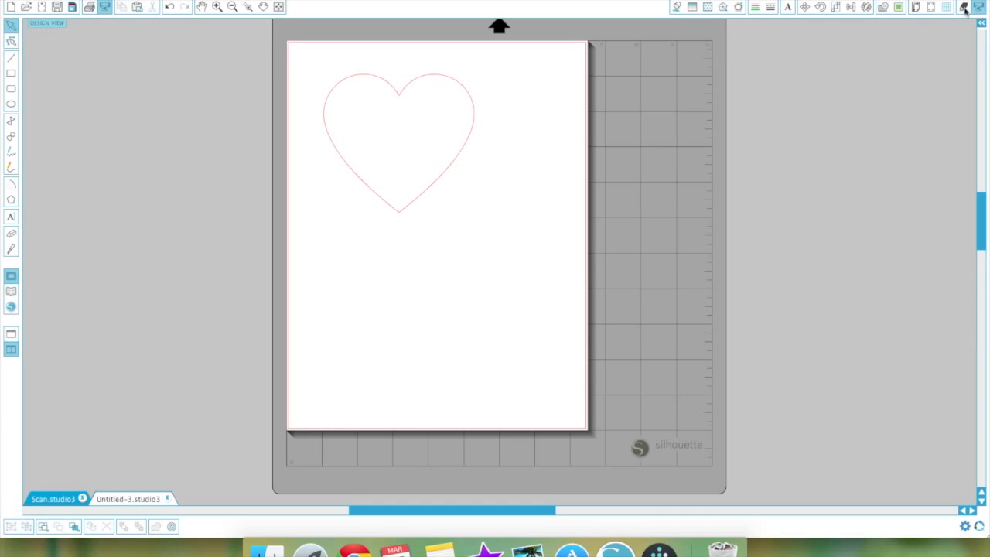
# Set the heart's cut material to Coverstock, review its blade, speed and thickness settings, and send the job to the Silhouette.
pyautogui.click(979, 7)
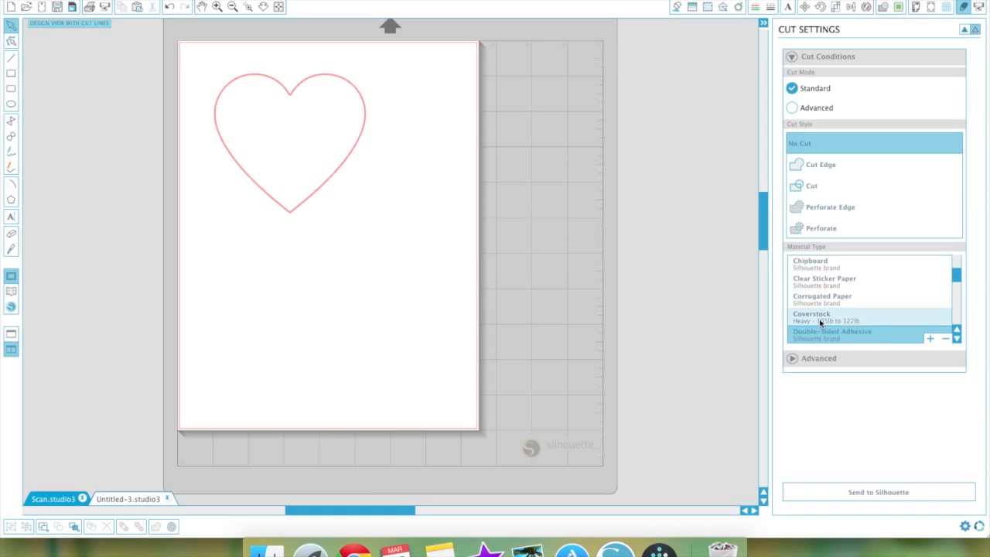
pyautogui.click(828, 324)
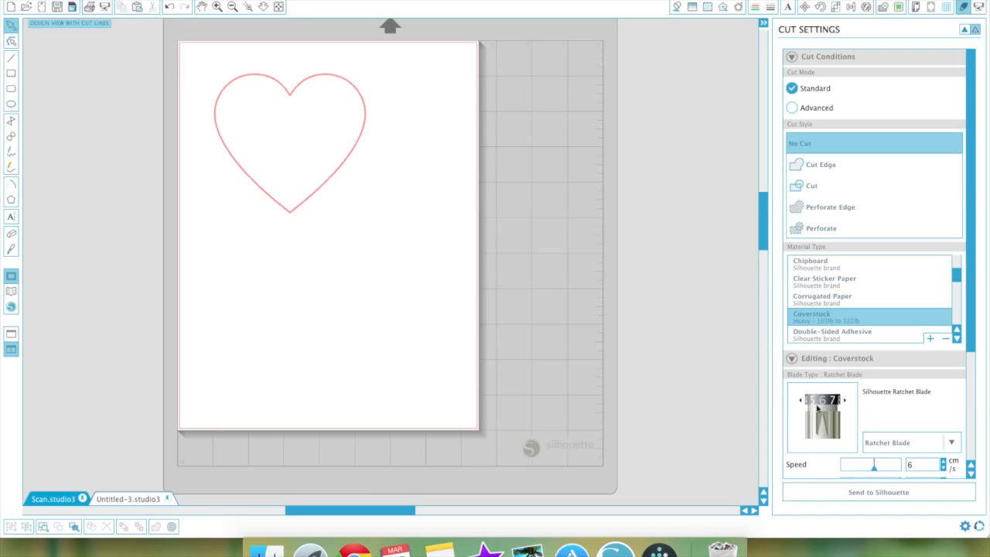
pyautogui.scroll(-3, 973, 313)
pyautogui.scroll(-5, 974, 317)
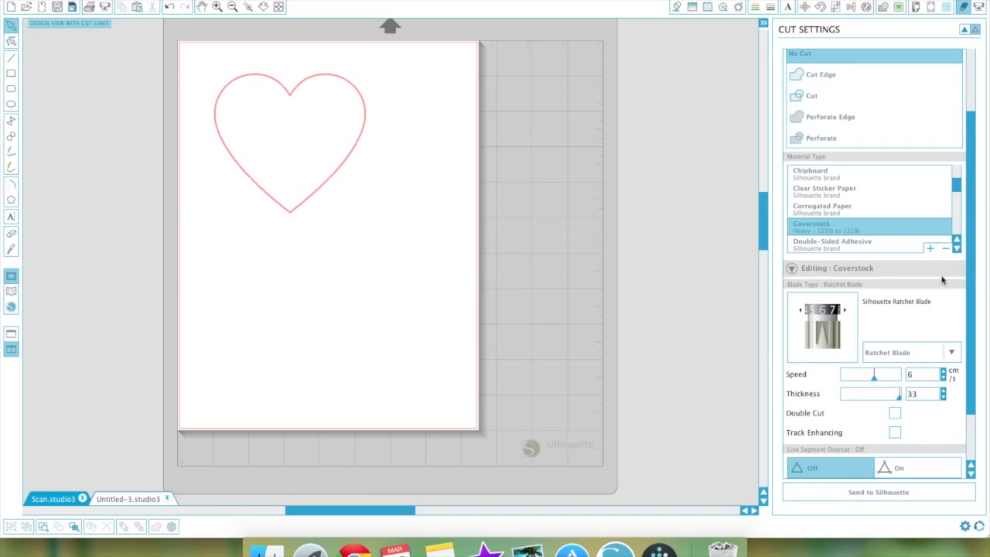
pyautogui.click(863, 499)
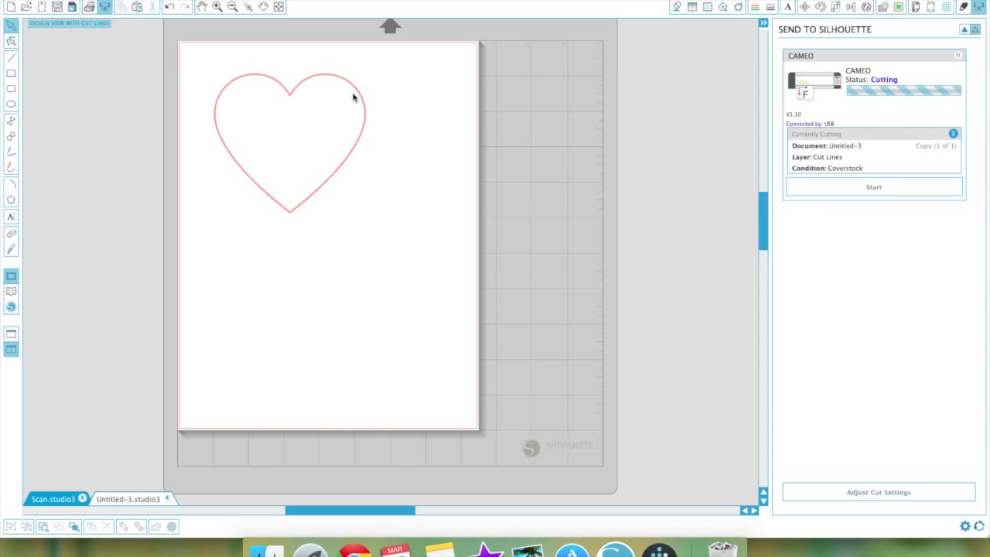
# Set the existing heart's cut style to No Cut.
pyautogui.click(309, 84)
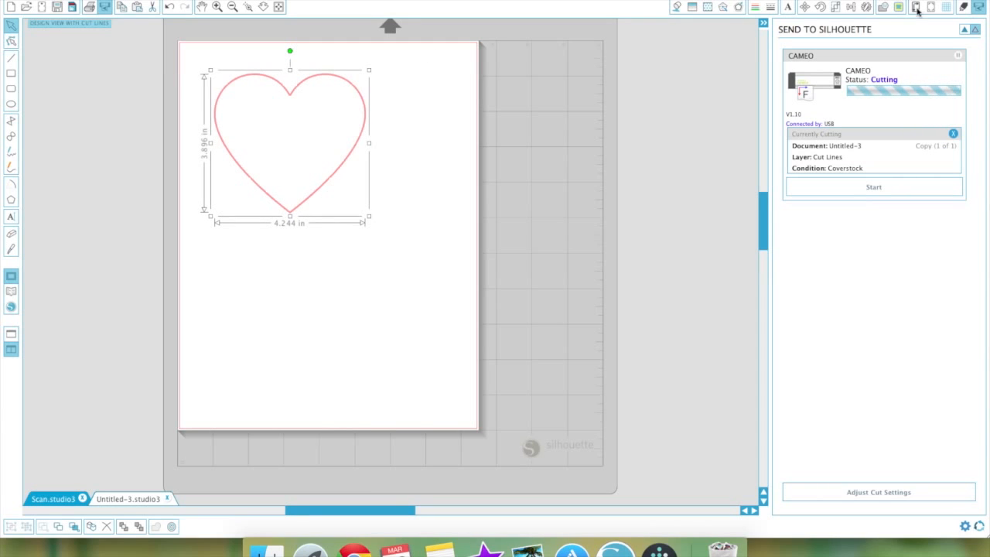
pyautogui.click(965, 7)
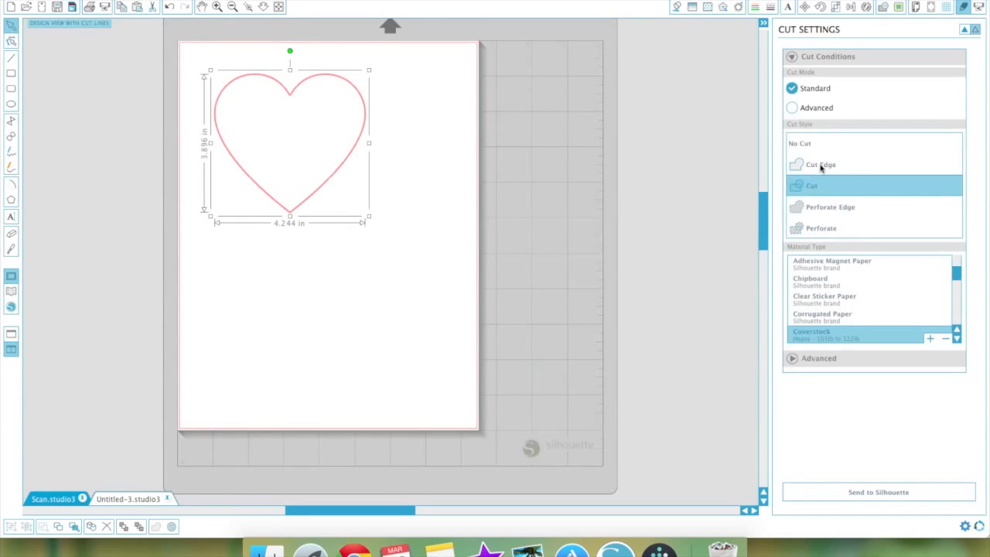
pyautogui.click(800, 144)
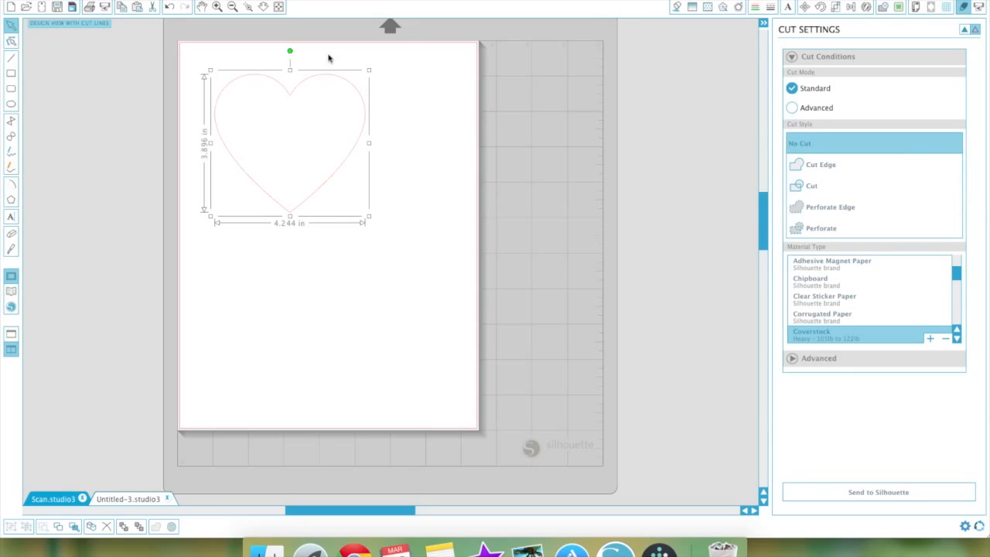
# Create a rounded internal offset of the heart, adjusting the distance until the inner heart is 4.123 in wide.
pyautogui.click(739, 7)
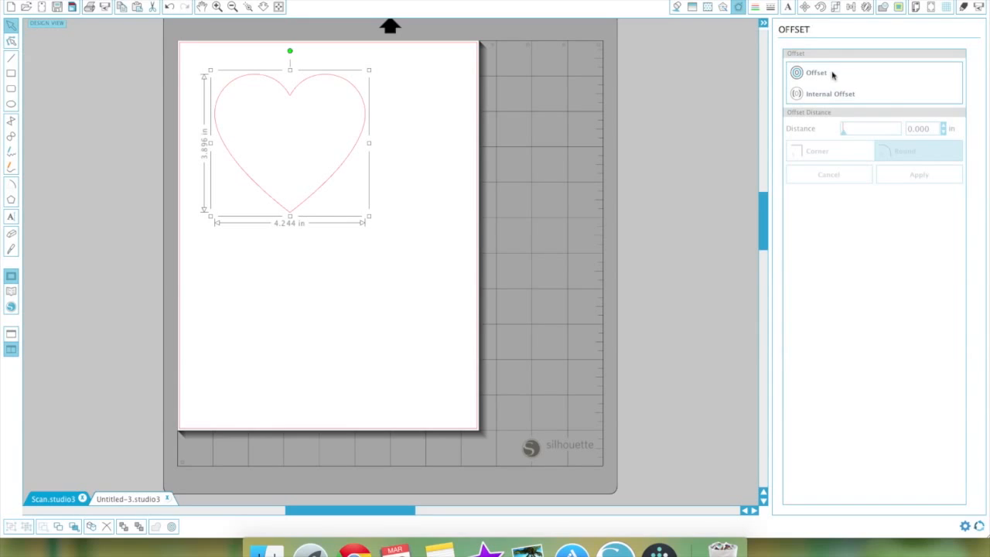
pyautogui.click(826, 94)
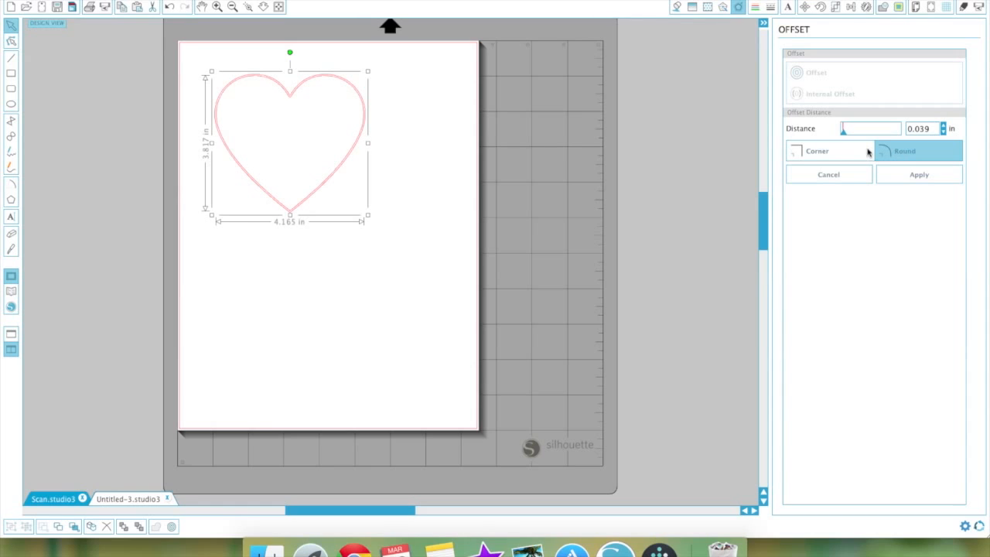
pyautogui.click(944, 131)
pyautogui.click(944, 132)
pyautogui.click(944, 131)
pyautogui.click(945, 133)
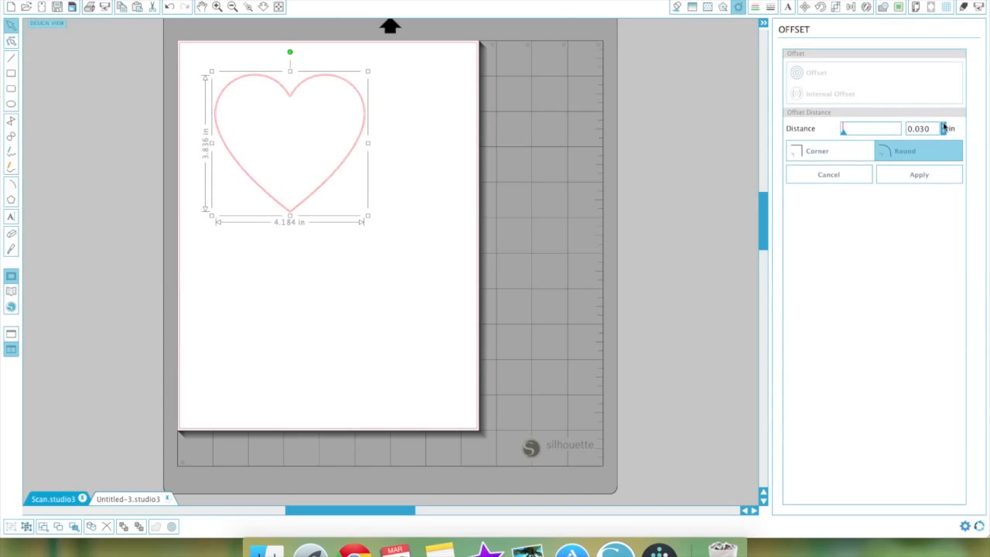
pyautogui.click(943, 126)
pyautogui.click(944, 126)
pyautogui.click(944, 126)
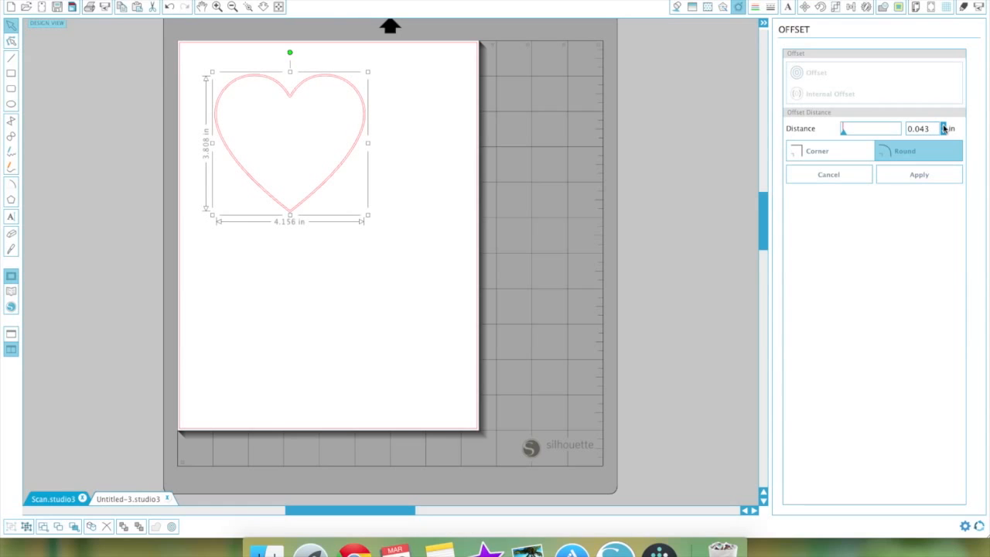
pyautogui.click(944, 126)
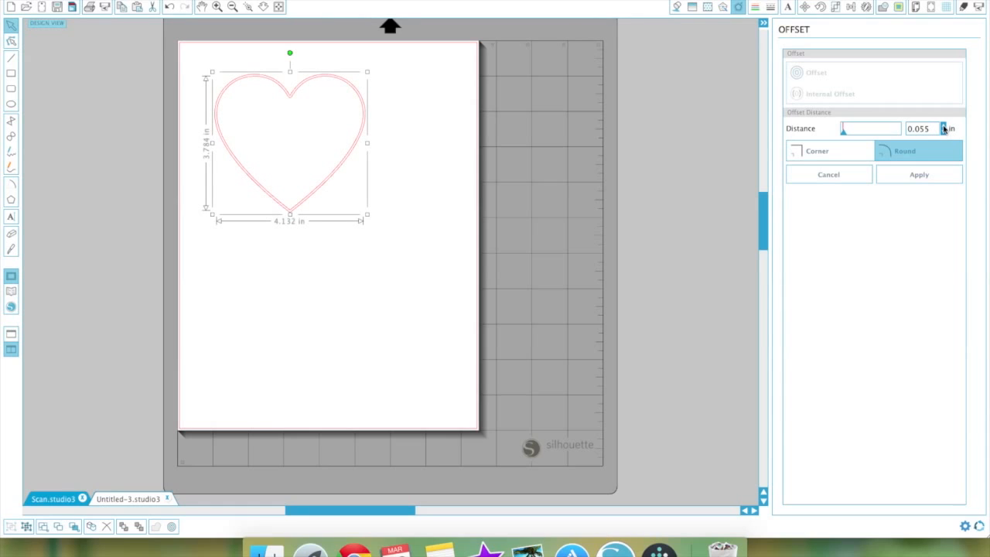
pyautogui.click(944, 127)
pyautogui.click(944, 127)
pyautogui.click(944, 133)
# Give the inner heart the third line style, with medium dashes, and set its cut style to Cut Edge.
pyautogui.click(772, 10)
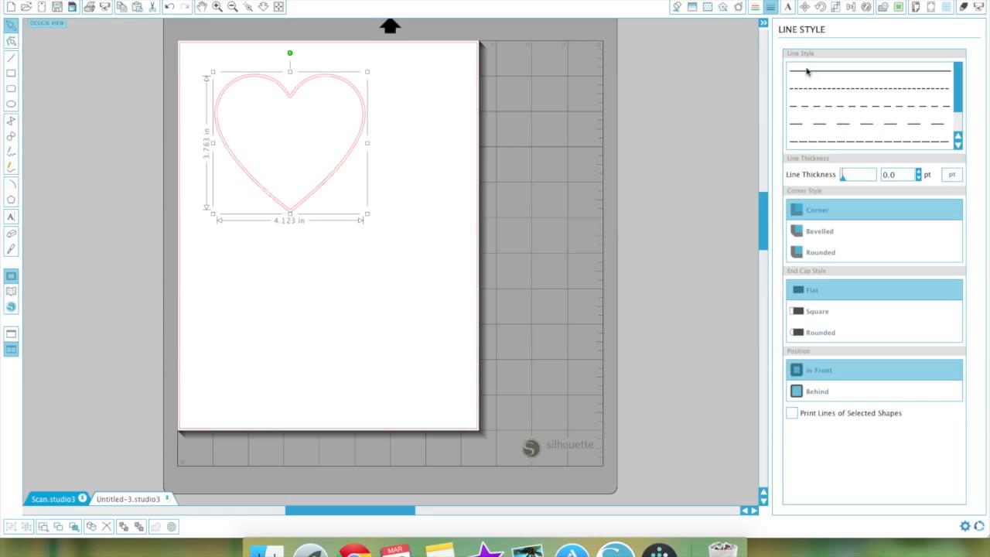
pyautogui.click(820, 111)
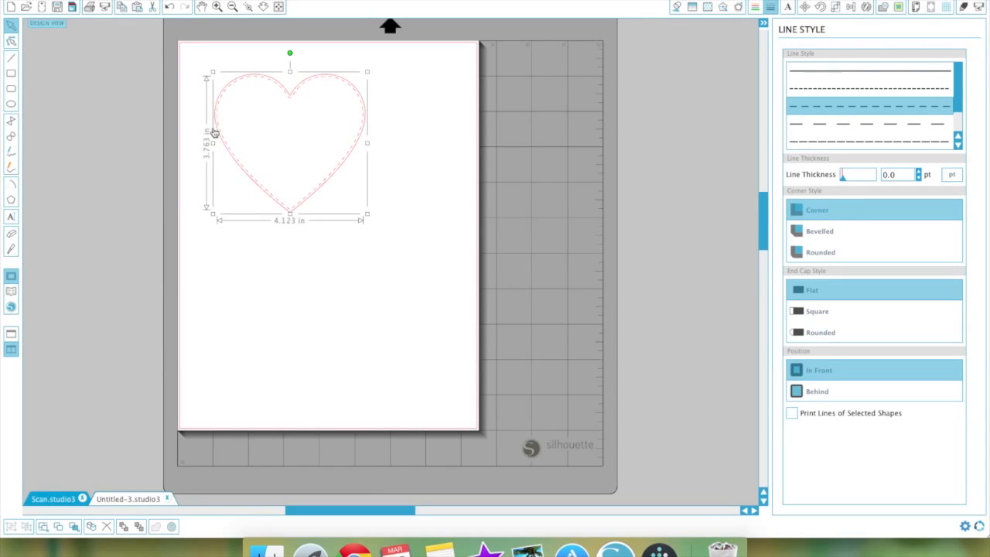
pyautogui.click(959, 8)
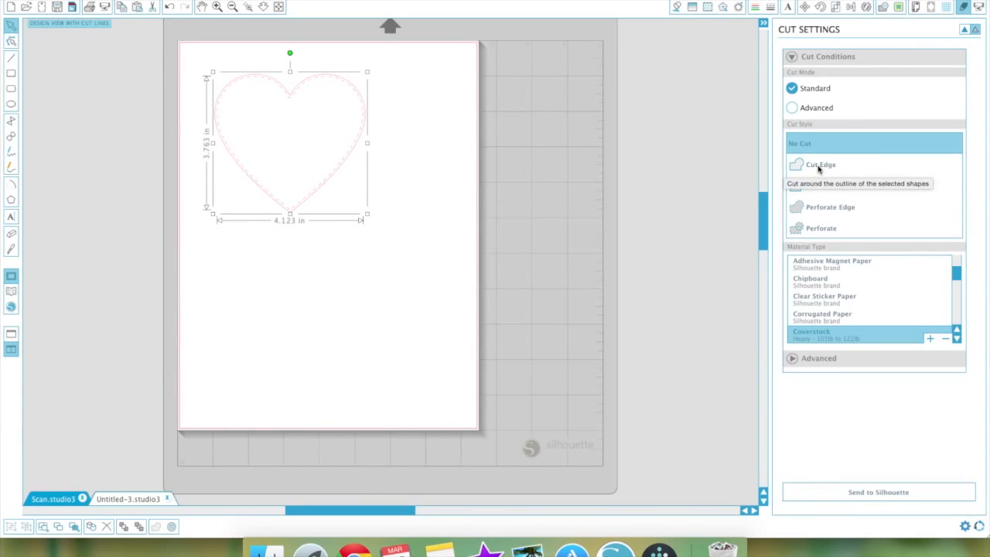
pyautogui.click(819, 168)
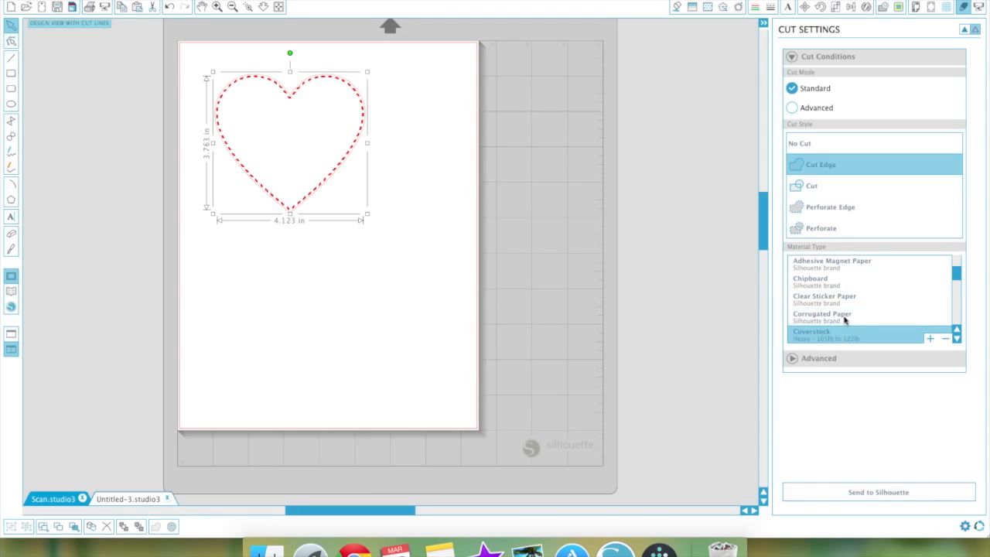
# Change the cut material type for the dashed inner heart to Vinyl.
pyautogui.scroll(-3, 832, 298)
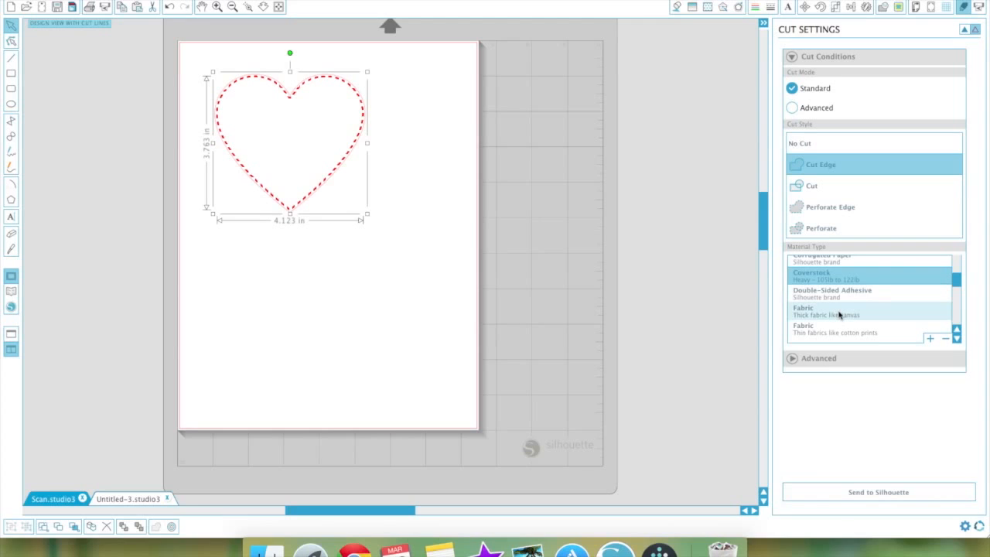
pyautogui.scroll(-3, 837, 310)
pyautogui.scroll(-1, 839, 313)
pyautogui.scroll(5, 840, 313)
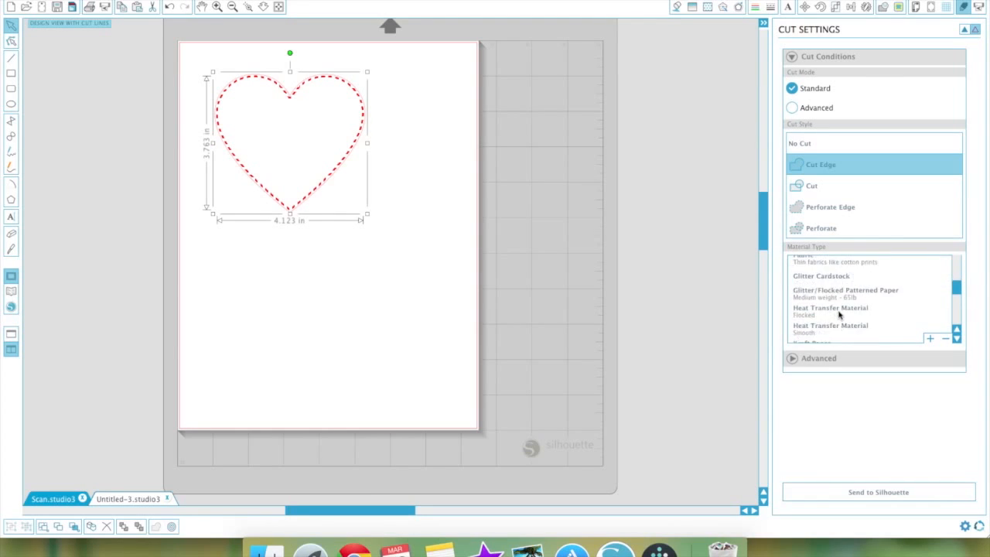
pyautogui.scroll(2, 840, 313)
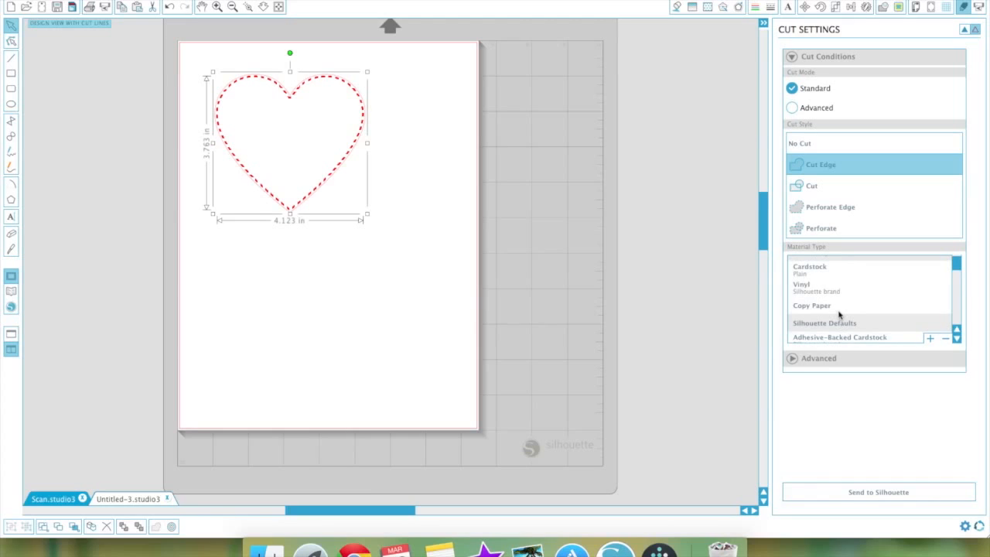
pyautogui.click(805, 287)
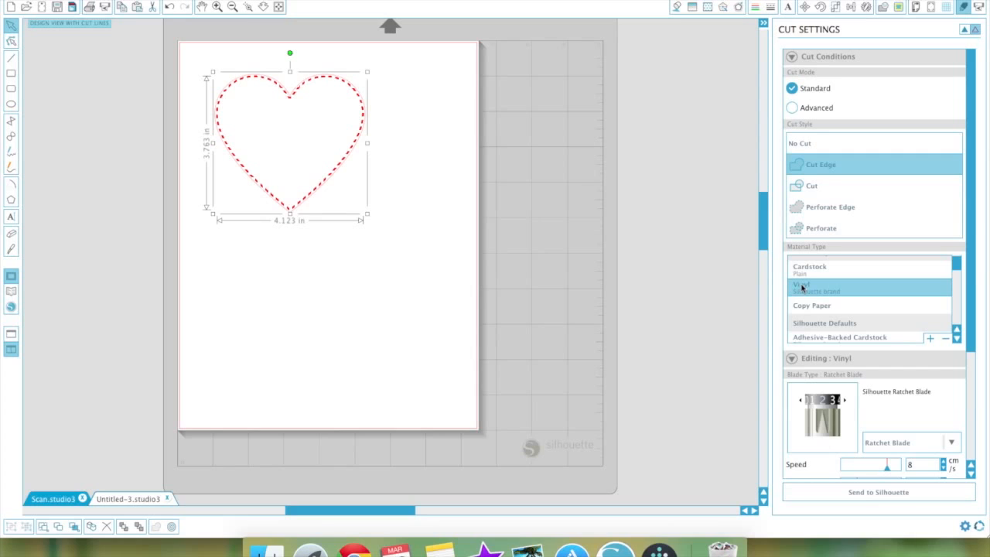
# Review the Vinyl blade, speed, thickness and test cut settings, and send the dashed heart to the Silhouette.
pyautogui.scroll(-1, 804, 288)
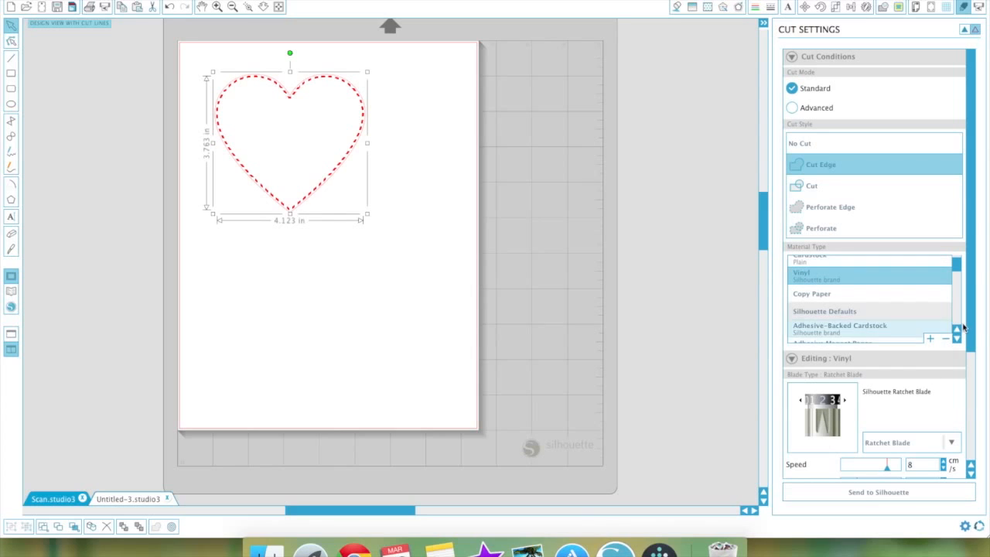
pyautogui.moveTo(973, 327); pyautogui.dragTo(971, 390)
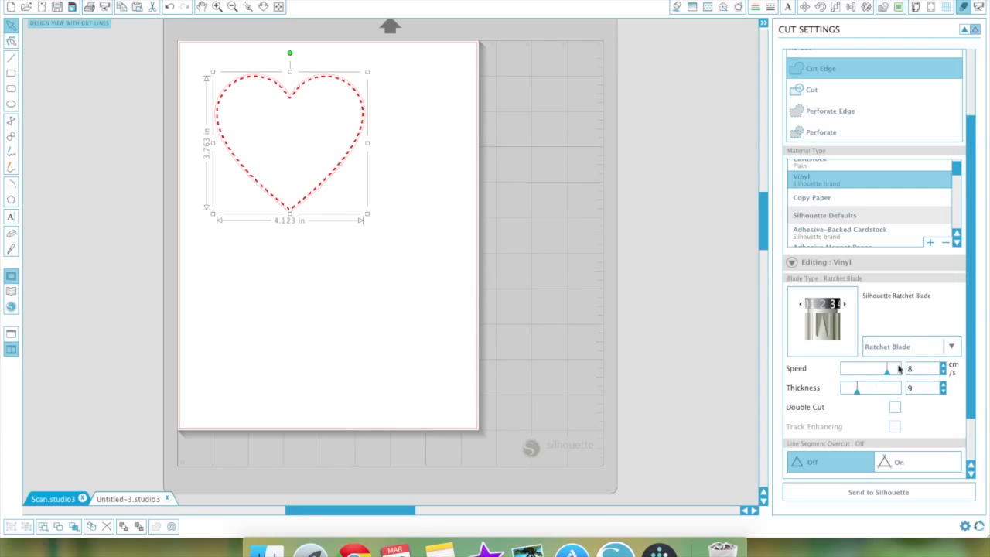
pyautogui.moveTo(975, 301); pyautogui.dragTo(975, 337)
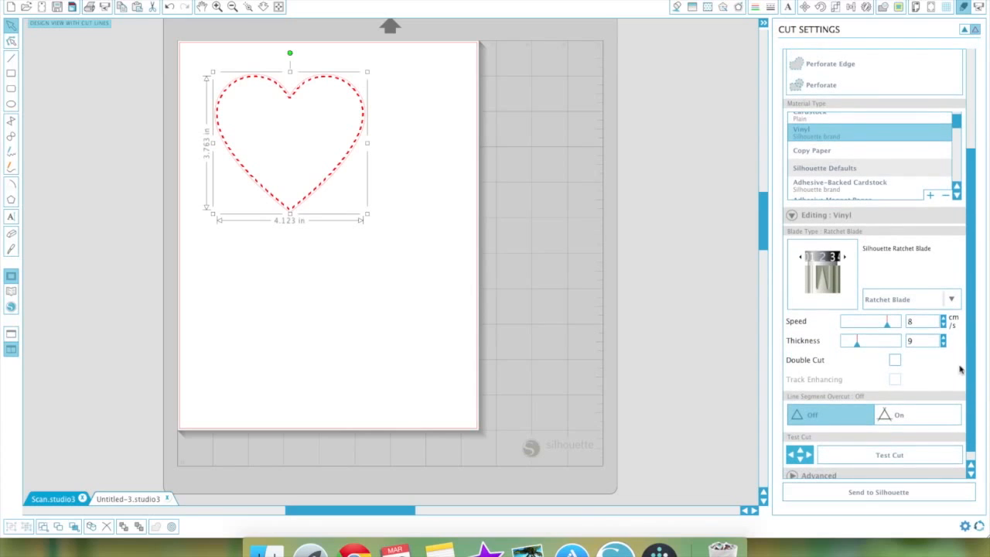
pyautogui.click(858, 493)
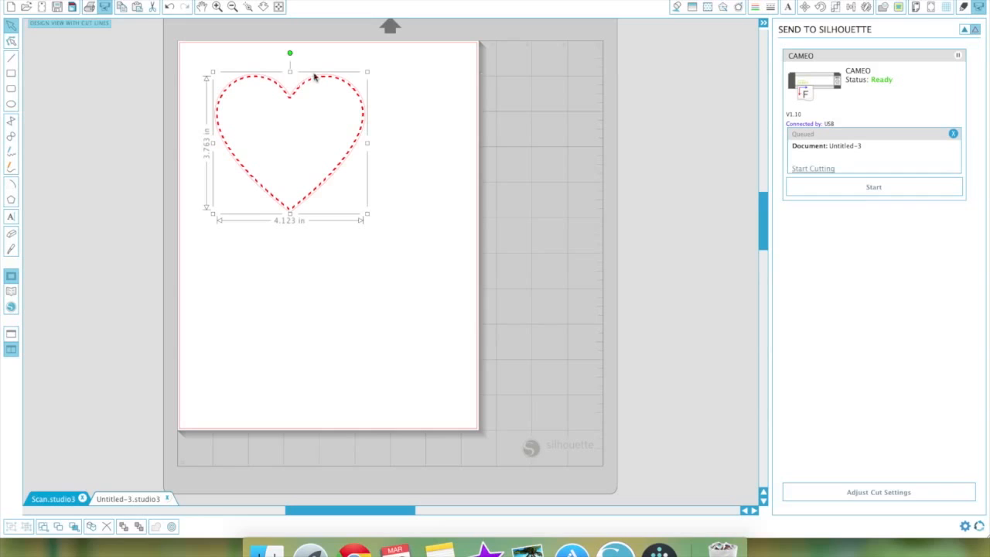
# Shift the dashed inner heart slightly downward inside the outer heart.
pyautogui.click(442, 93)
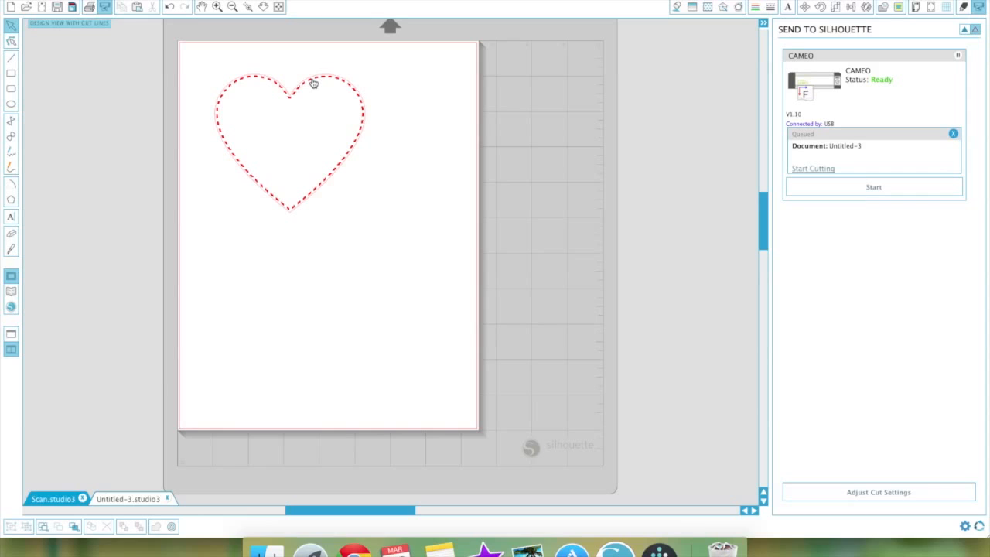
pyautogui.click(269, 83)
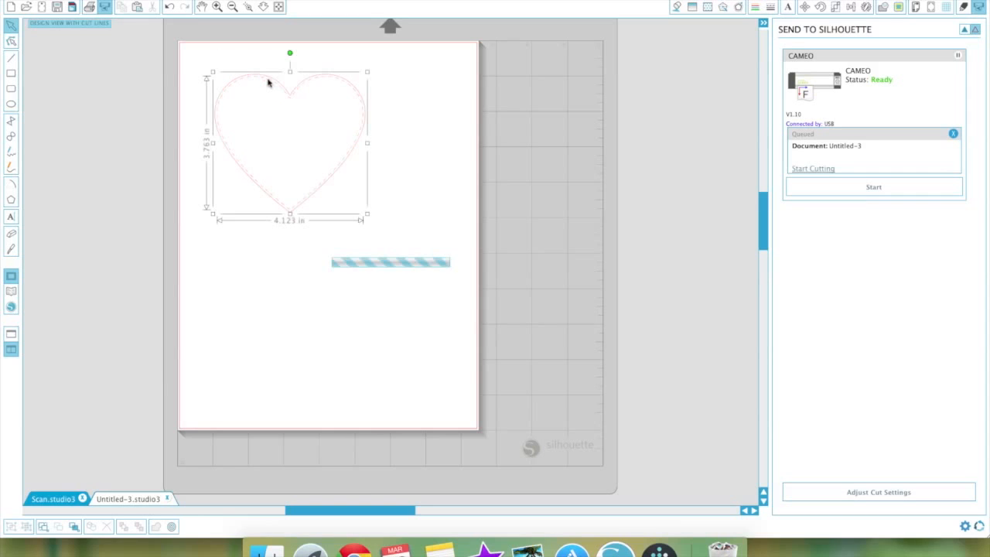
pyautogui.moveTo(268, 86); pyautogui.dragTo(269, 90)
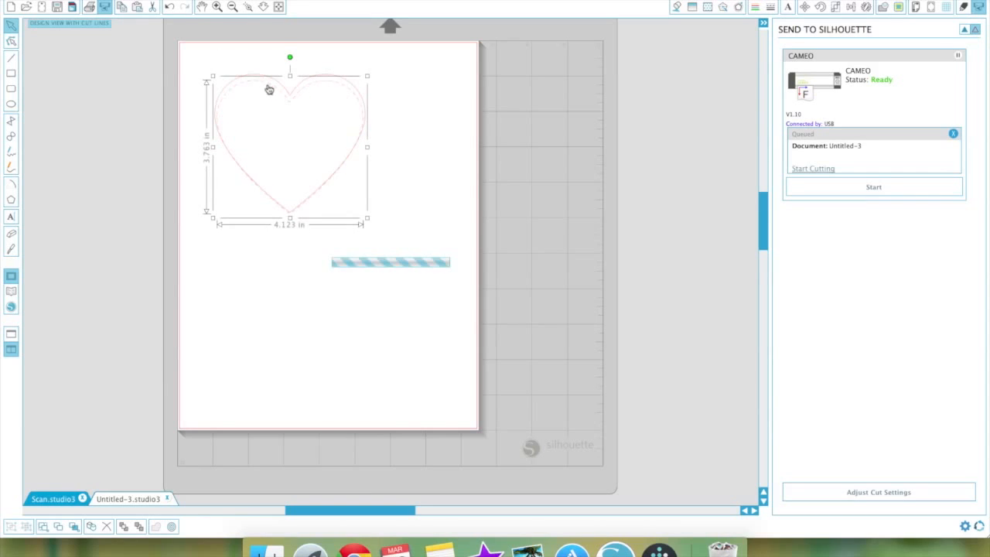
# Undo the inner heart's downward shift and give it the fourth line style, with long dashes, at 1.5 pt thickness.
pyautogui.click(171, 7)
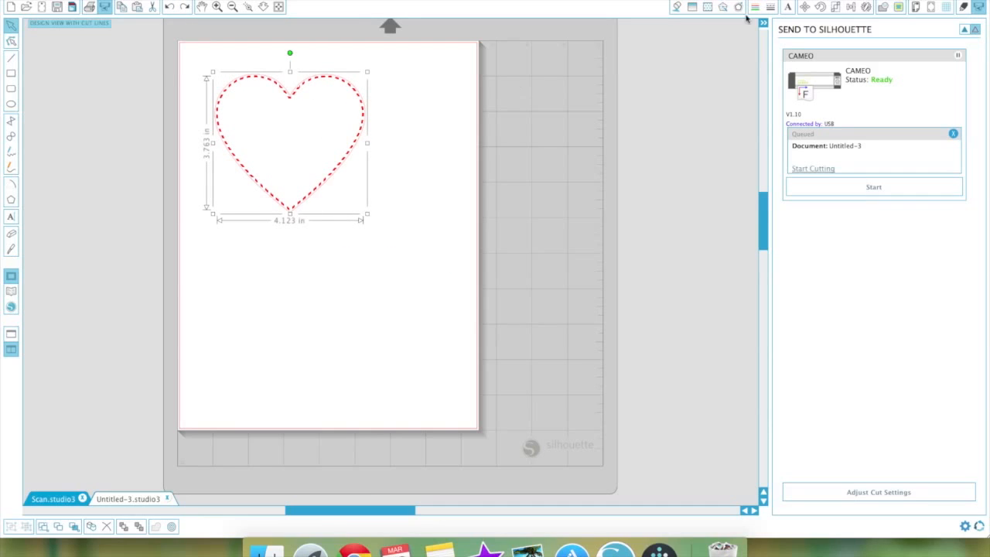
pyautogui.click(770, 8)
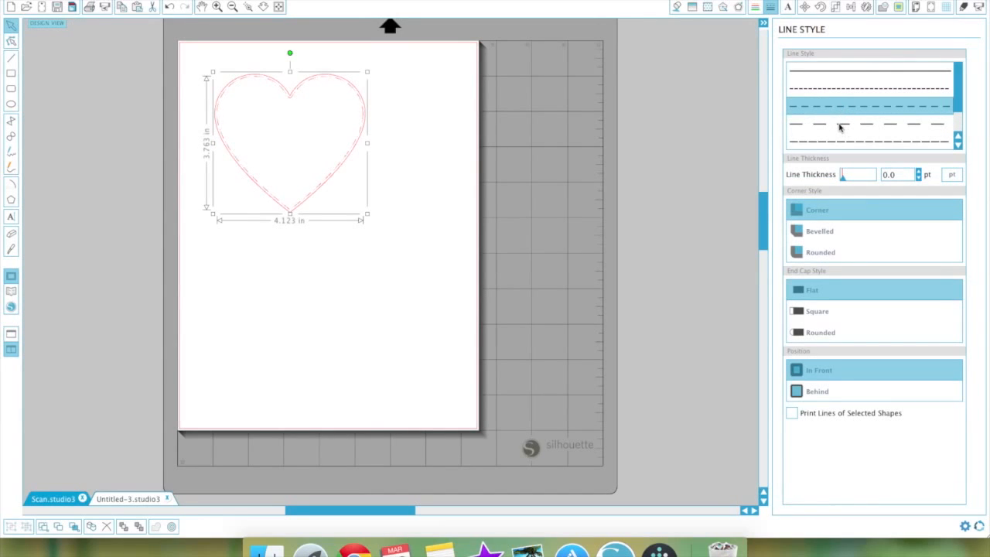
pyautogui.click(840, 127)
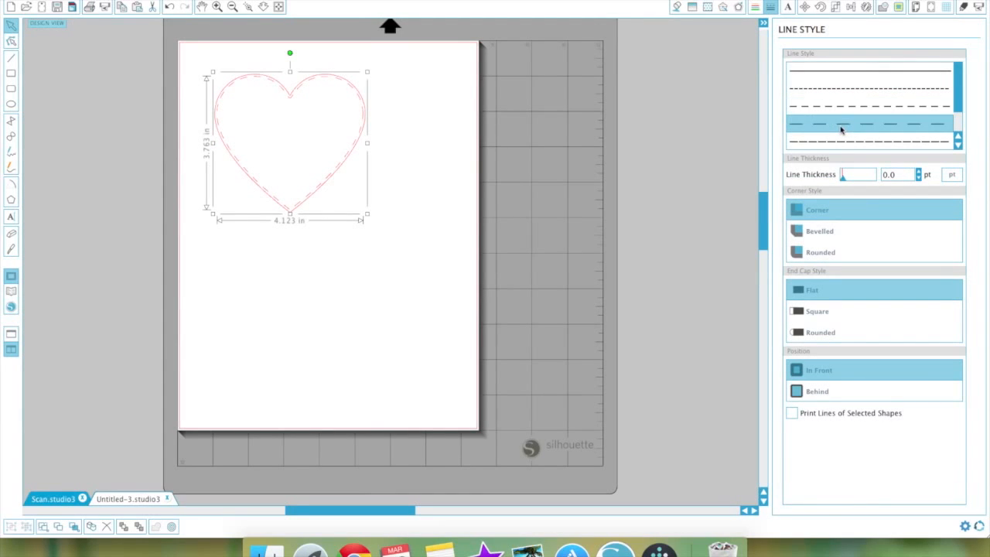
pyautogui.click(845, 180)
pyautogui.moveTo(844, 180); pyautogui.dragTo(840, 181)
pyautogui.click(919, 173)
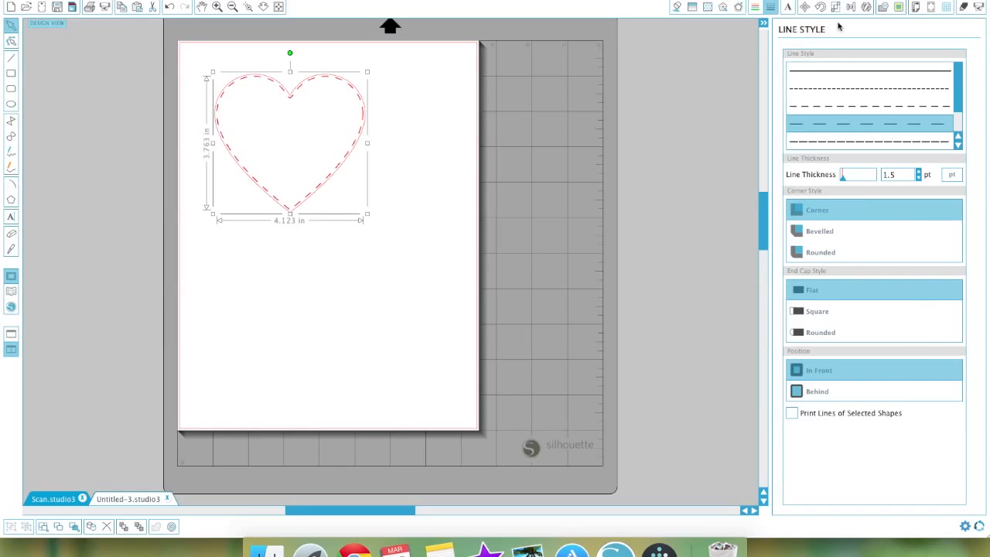
pyautogui.click(978, 12)
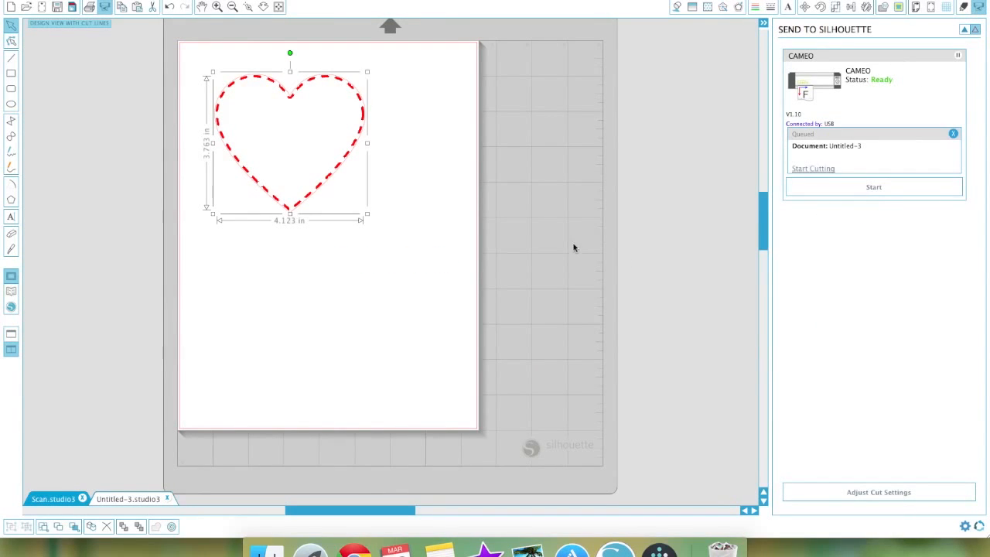
# Move the outer solid heart aside to the right, and delete both hearts from the page.
pyautogui.click(386, 110)
pyautogui.moveTo(358, 95); pyautogui.dragTo(426, 85)
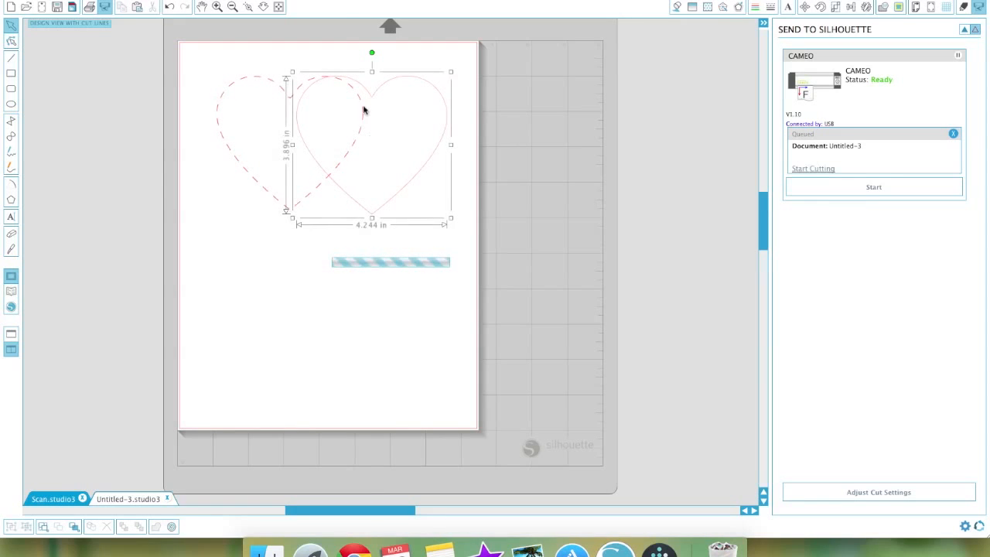
pyautogui.moveTo(192, 68); pyautogui.dragTo(451, 236)
pyautogui.press('Delete')
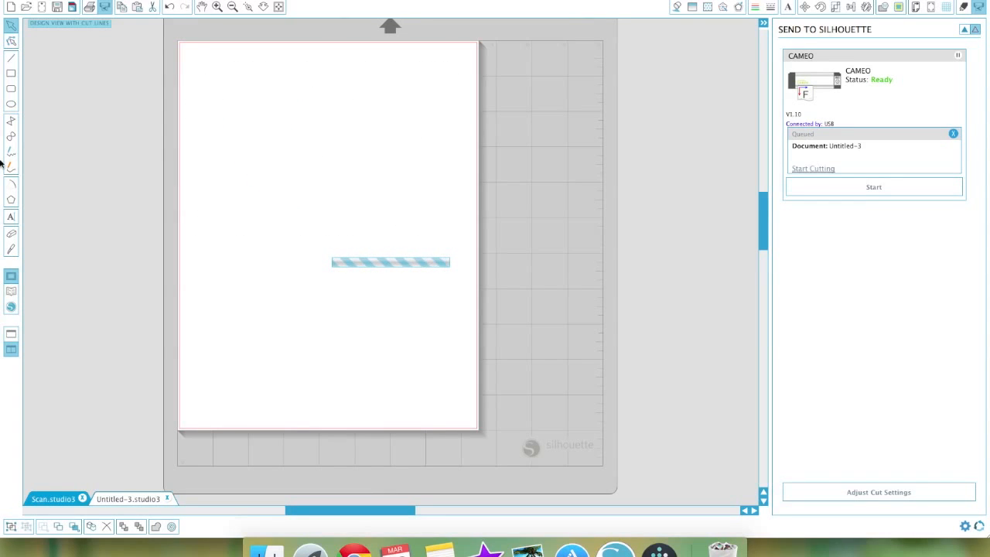
# Search the design library for "nested" and add the nested bracket design to the page.
pyautogui.click(12, 293)
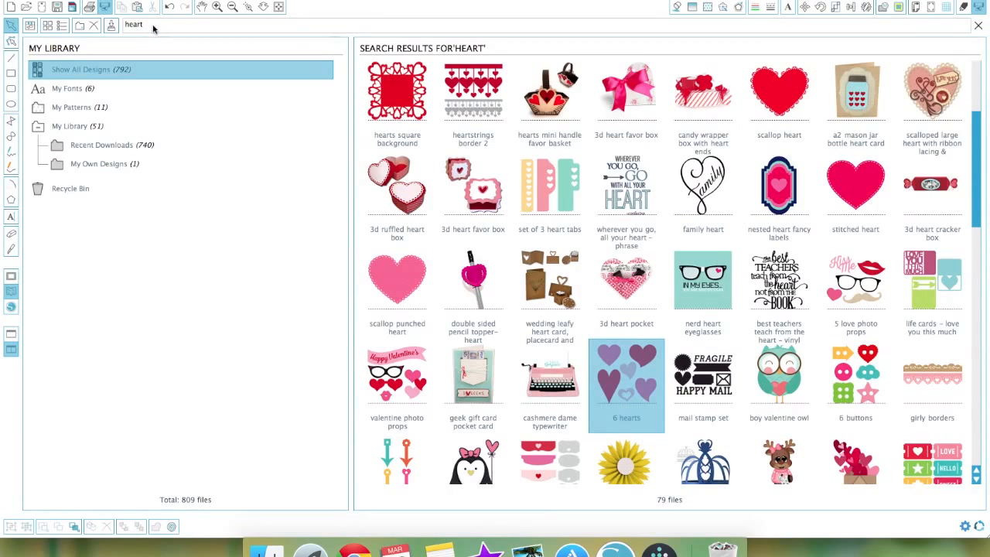
pyautogui.moveTo(150, 27); pyautogui.dragTo(118, 27)
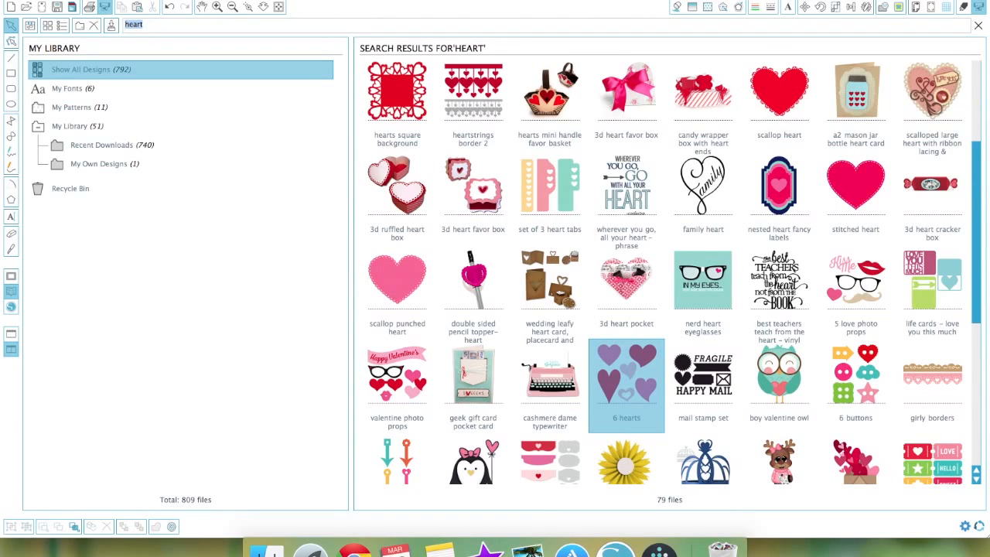
pyautogui.write('n')
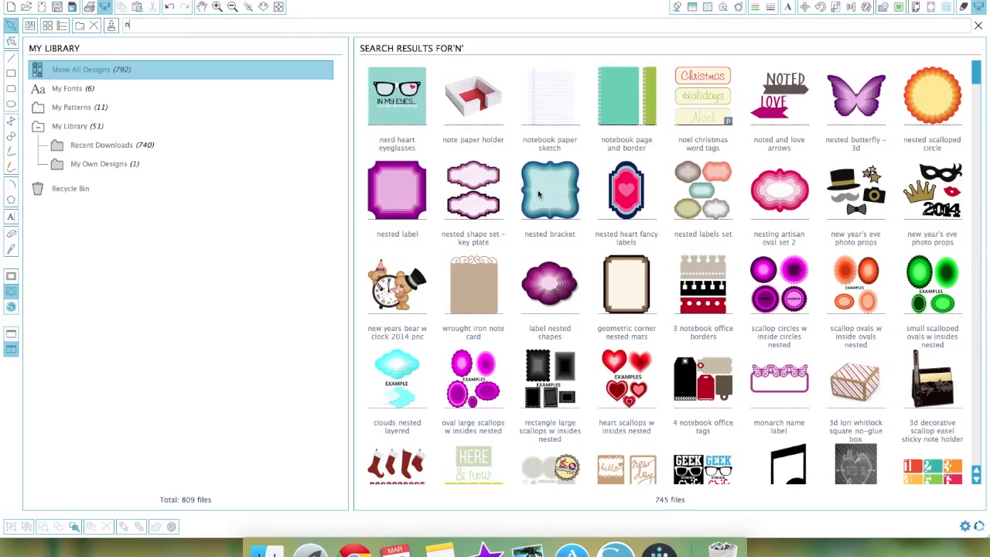
pyautogui.write('ested')
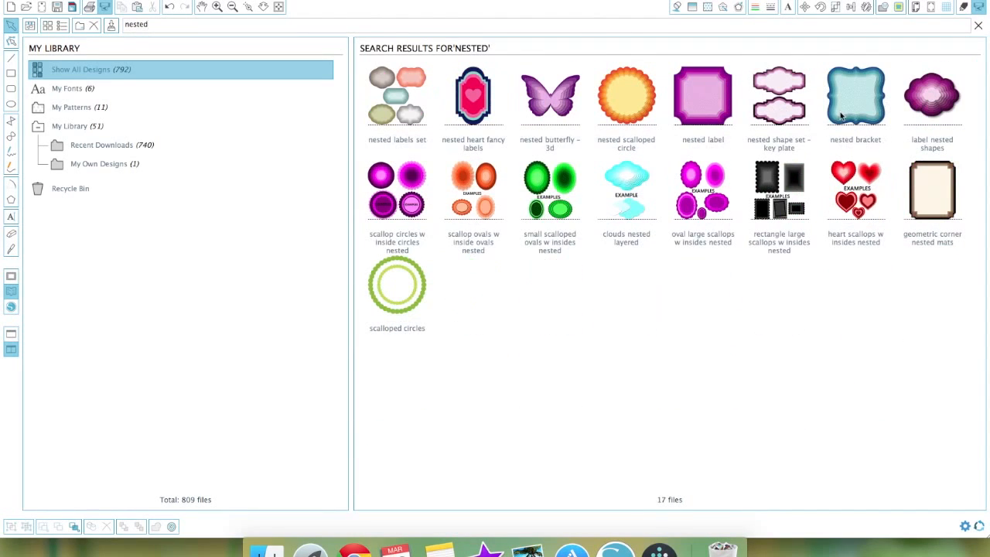
pyautogui.doubleClick(842, 116)
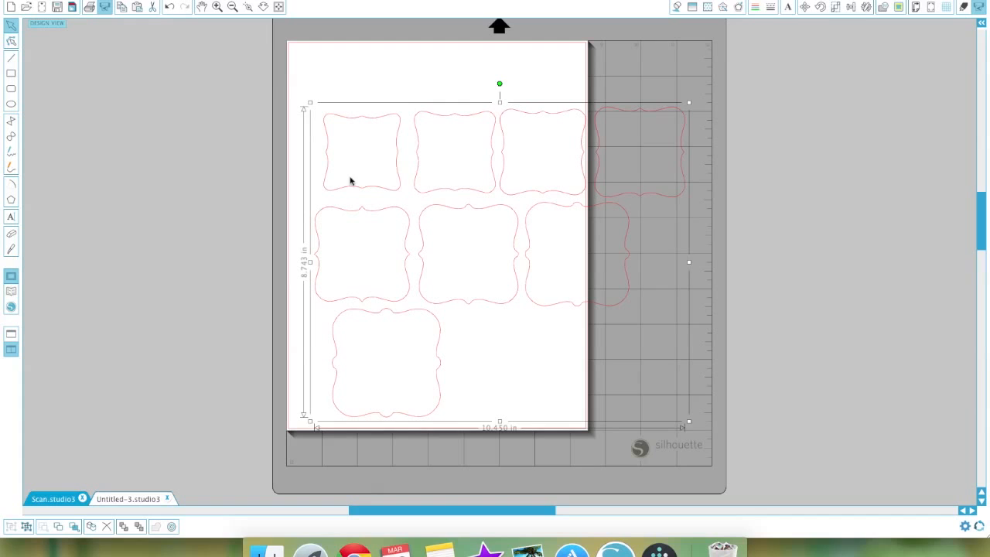
# Ungroup the nested brackets and move the third bracket of the upper row off the page to the left.
pyautogui.click(25, 528)
pyautogui.click(190, 167)
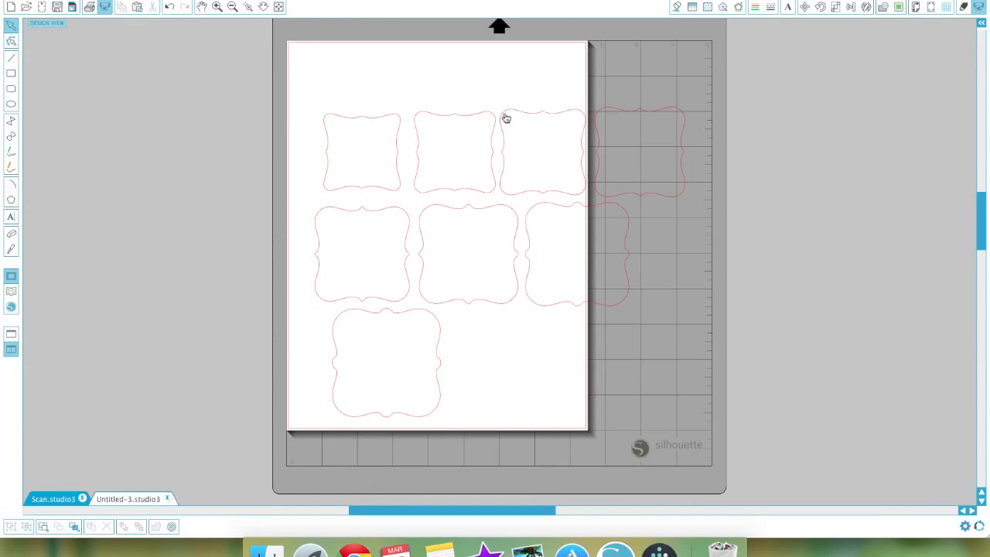
pyautogui.moveTo(506, 117); pyautogui.dragTo(326, 116)
pyautogui.moveTo(175, 108); pyautogui.dragTo(153, 105)
# Delete all the other brackets, keeping only the one set aside beside the page.
pyautogui.moveTo(317, 104); pyautogui.dragTo(495, 171)
pyautogui.moveTo(633, 292); pyautogui.dragTo(628, 355)
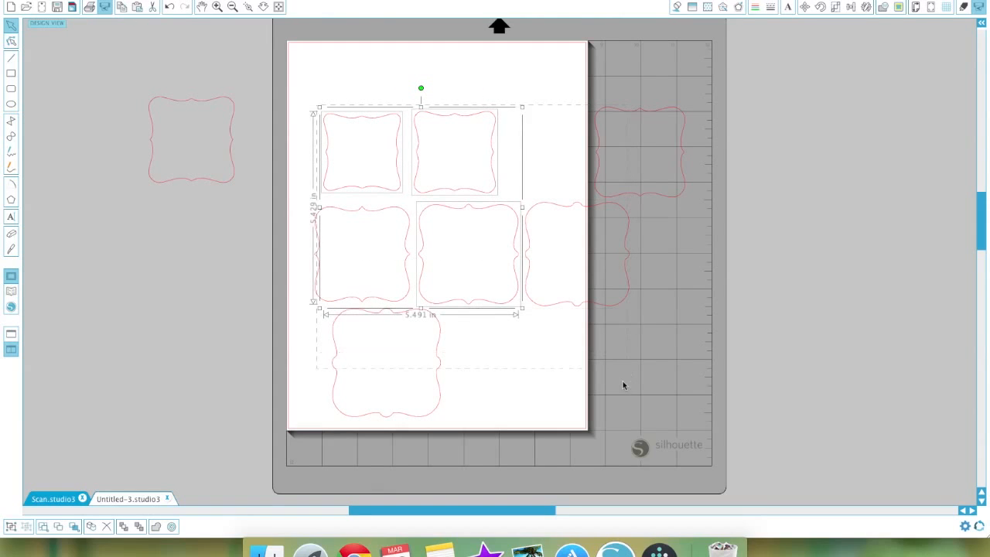
pyautogui.moveTo(452, 419); pyautogui.dragTo(565, 394)
pyautogui.press('Delete')
pyautogui.click(603, 195)
pyautogui.press('Delete')
pyautogui.click(576, 210)
pyautogui.press('Delete')
pyautogui.click(384, 237)
pyautogui.press('Delete')
pyautogui.click(429, 316)
pyautogui.press('Delete')
pyautogui.click(230, 142)
pyautogui.press('Delete')
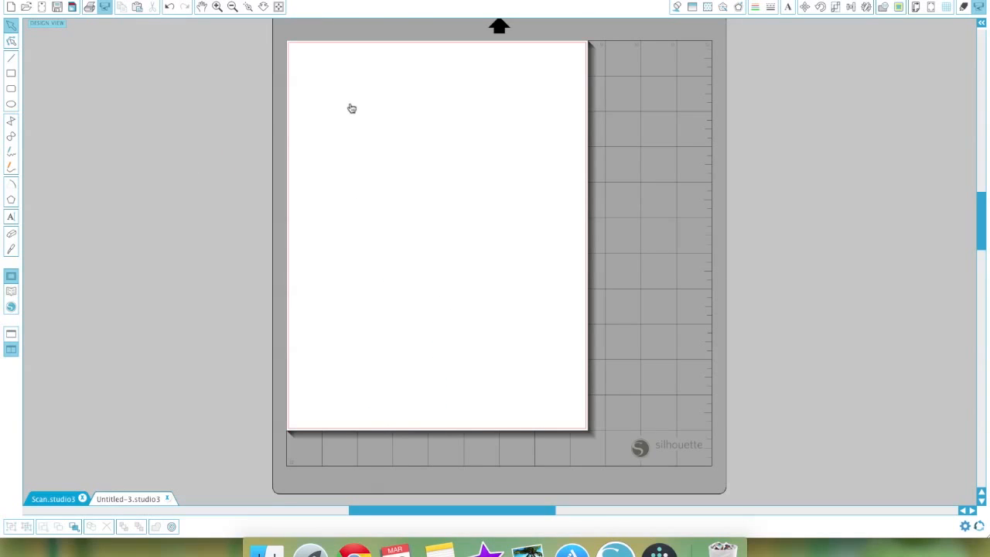
pyautogui.scroll(-2, 355, 147)
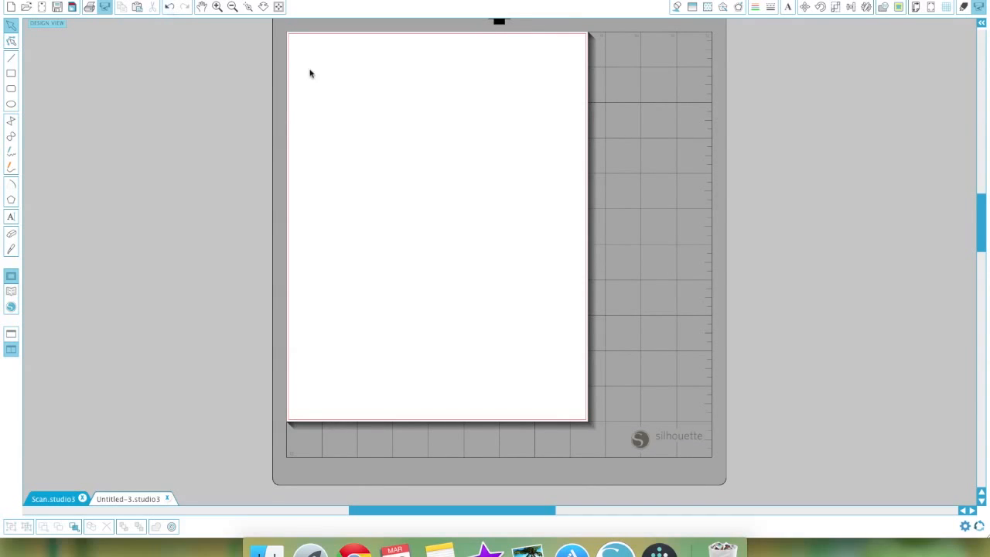
pyautogui.scroll(2, 336, 150)
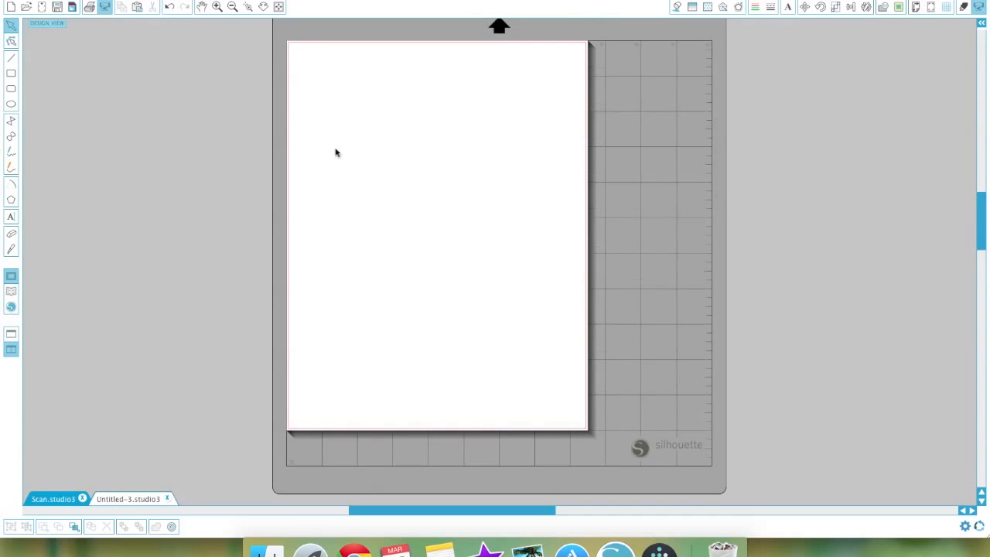
pyautogui.click(167, 8)
# Move the remaining bracket onto the page, near the page's upper-left corner.
pyautogui.moveTo(219, 101); pyautogui.dragTo(375, 67)
pyautogui.scroll(1, 375, 65)
pyautogui.hscroll(-1, 376, 64)
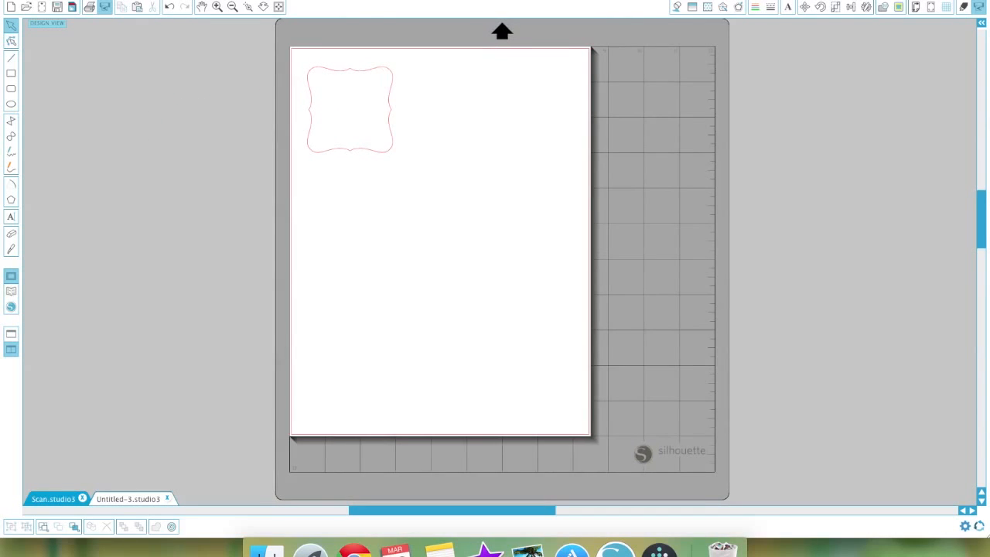
# Set the cut material type for the bracket to Coverstock, Heavy - 105lb to 122lb, and send it to the Silhouette.
pyautogui.click(979, 10)
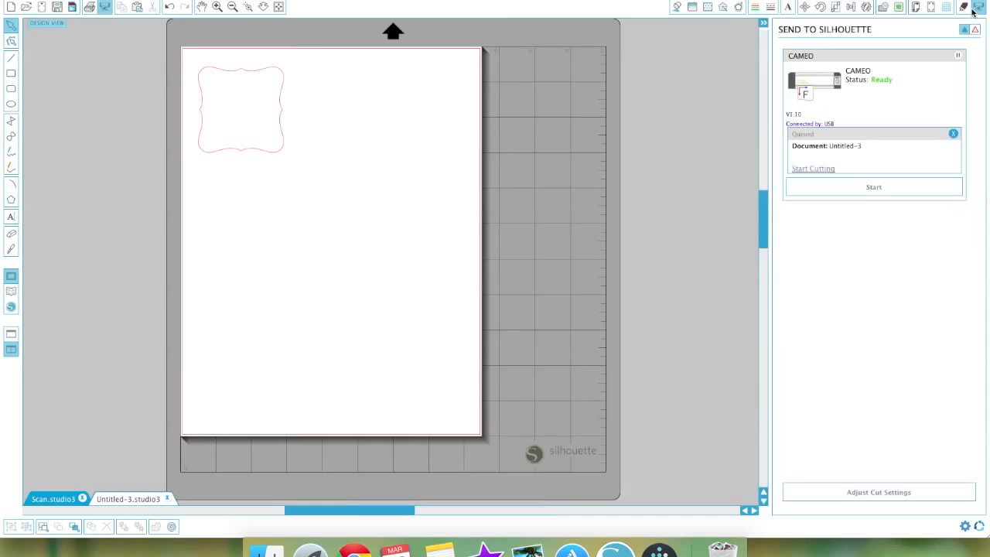
pyautogui.click(965, 9)
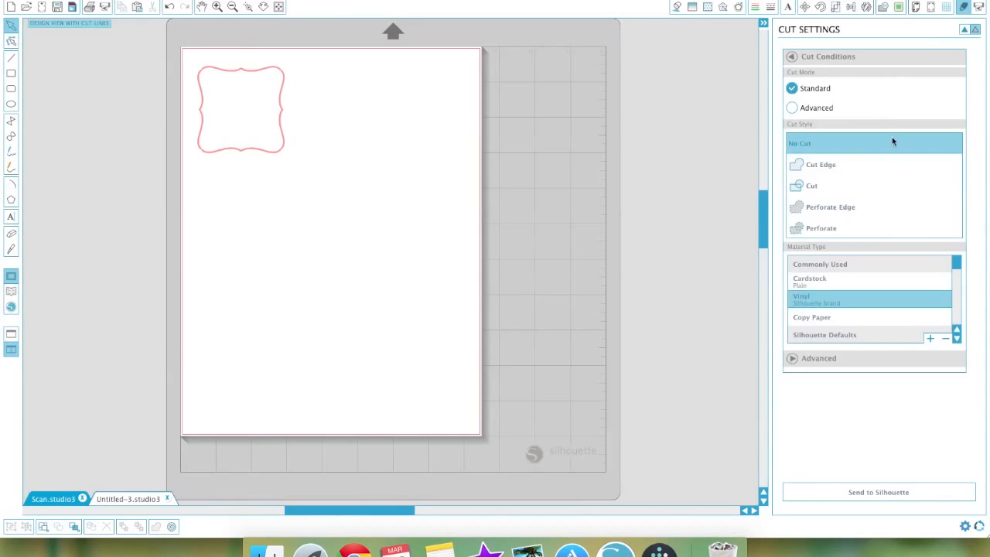
pyautogui.click(957, 339)
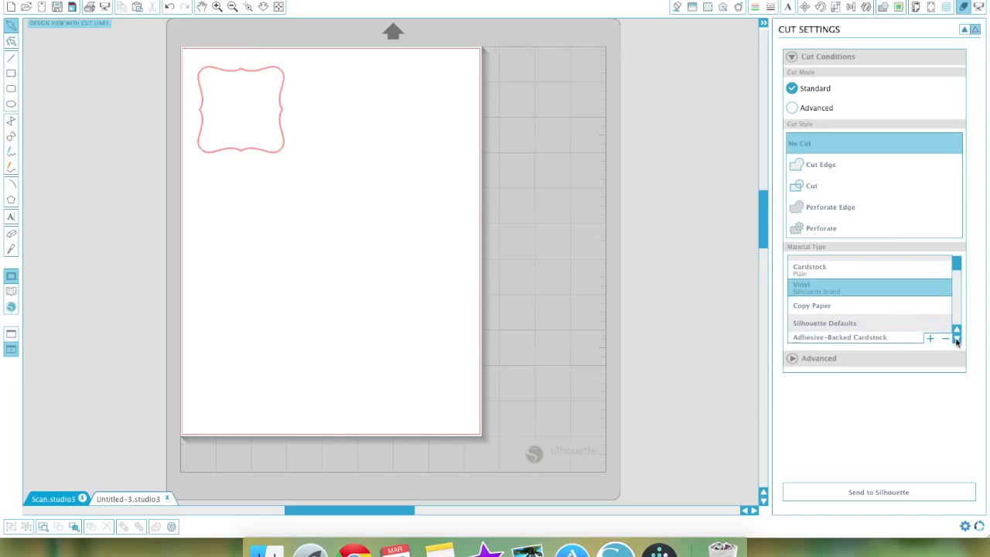
pyautogui.click(957, 340)
pyautogui.click(957, 340)
pyautogui.click(957, 340)
pyautogui.click(957, 340)
pyautogui.click(957, 340)
pyautogui.click(957, 340)
pyautogui.click(957, 340)
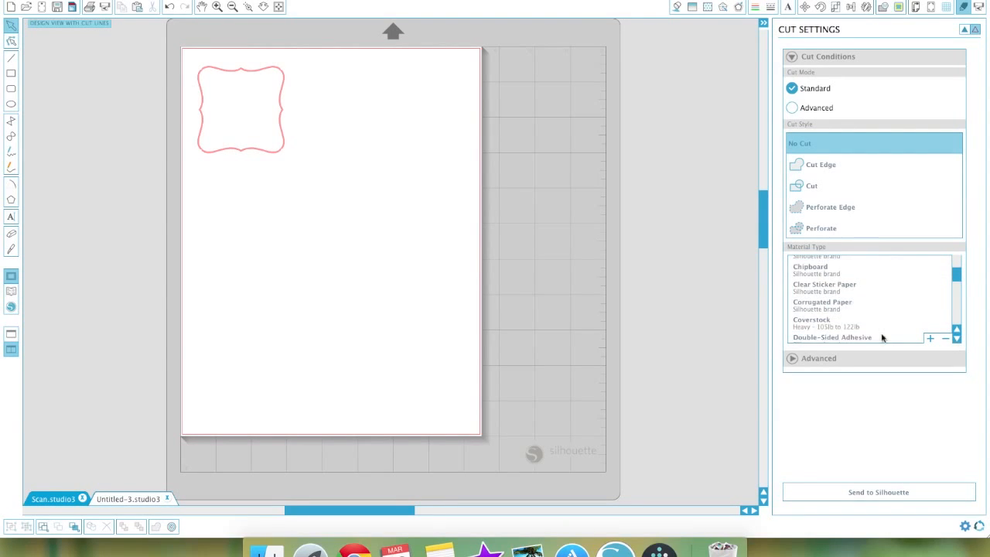
pyautogui.click(808, 323)
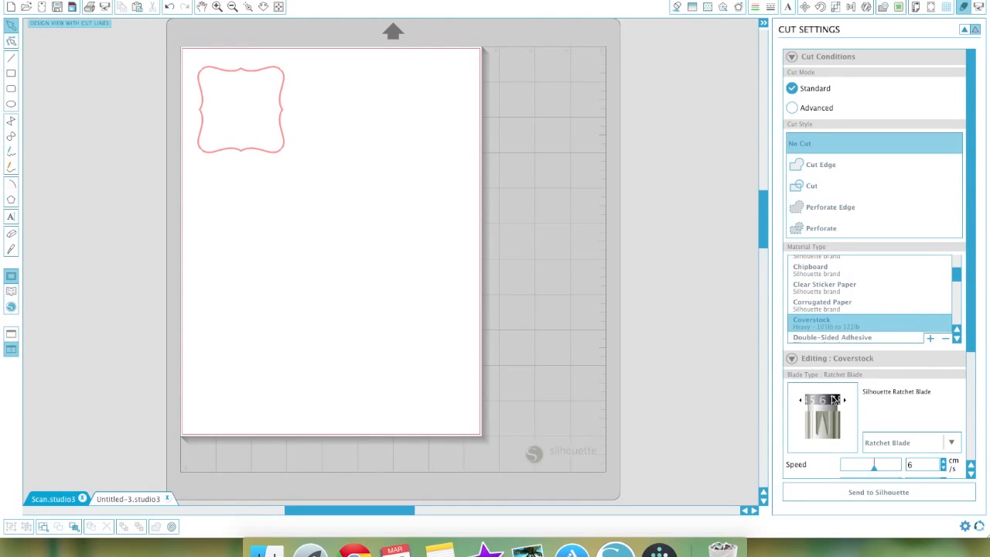
pyautogui.moveTo(972, 348); pyautogui.dragTo(970, 393)
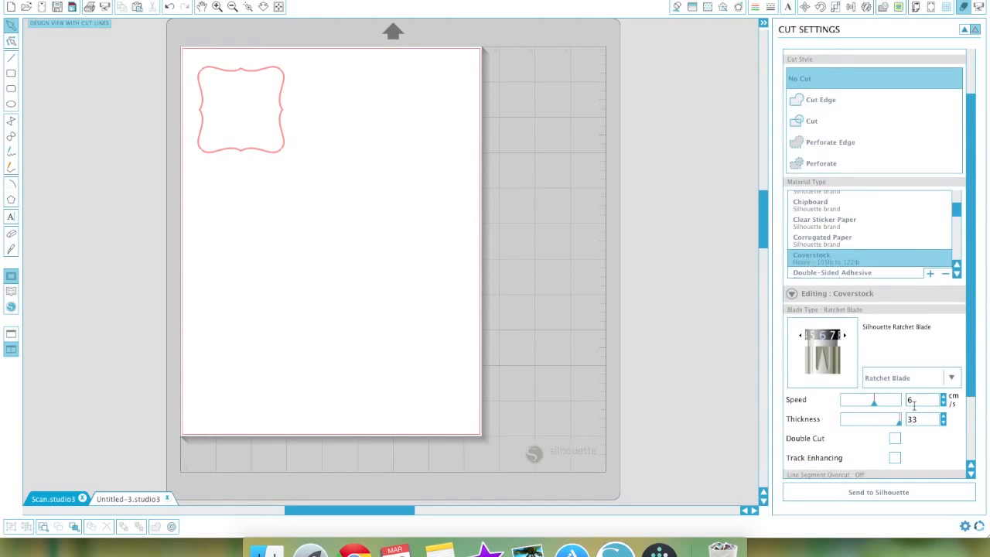
pyautogui.click(879, 493)
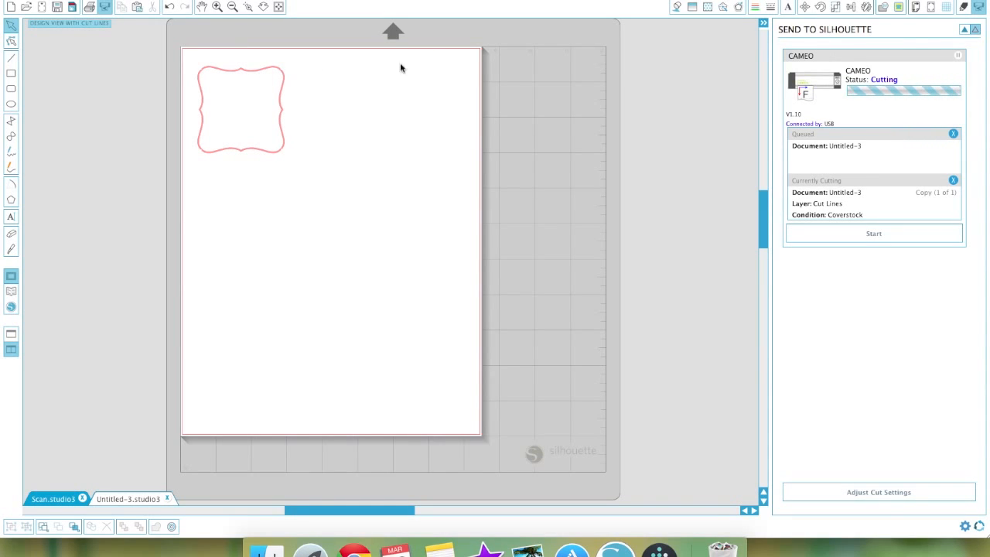
# Create an internal offset of the bracket at a distance of 0.047 in with round corners.
pyautogui.click(740, 8)
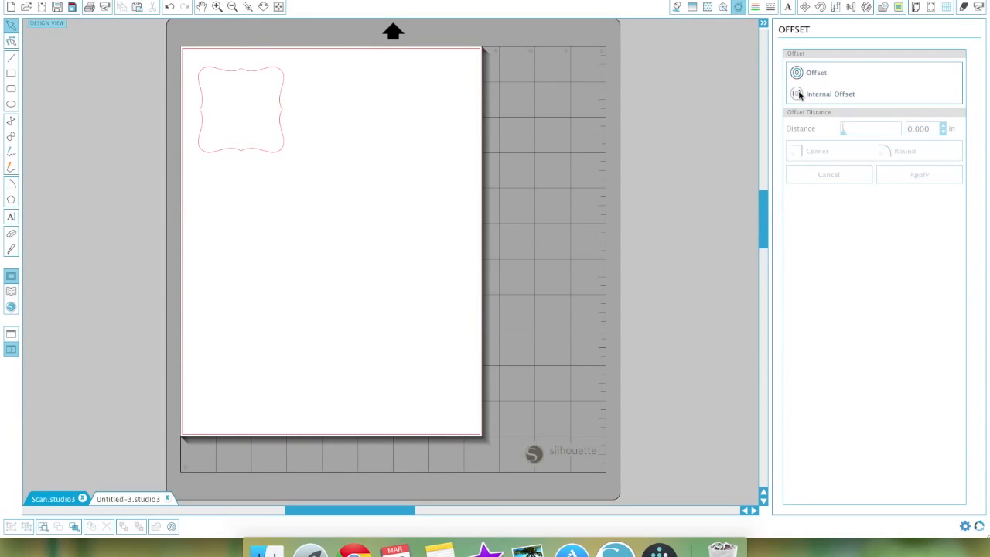
pyautogui.click(241, 71)
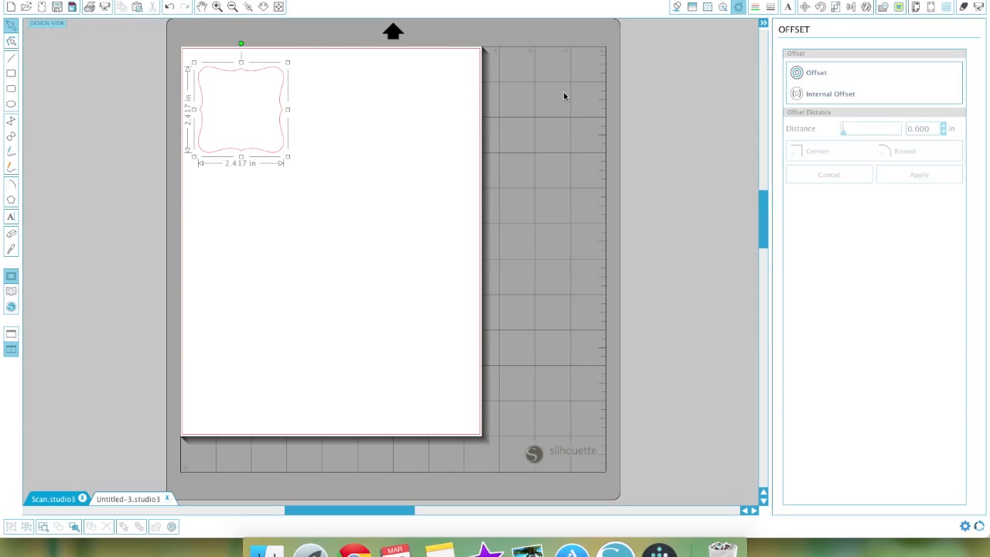
pyautogui.click(804, 95)
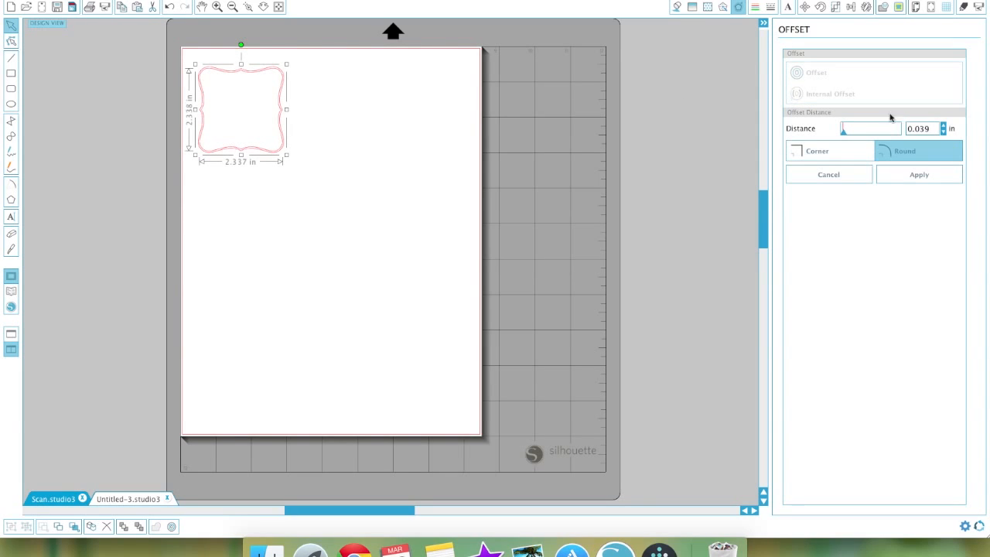
pyautogui.click(945, 127)
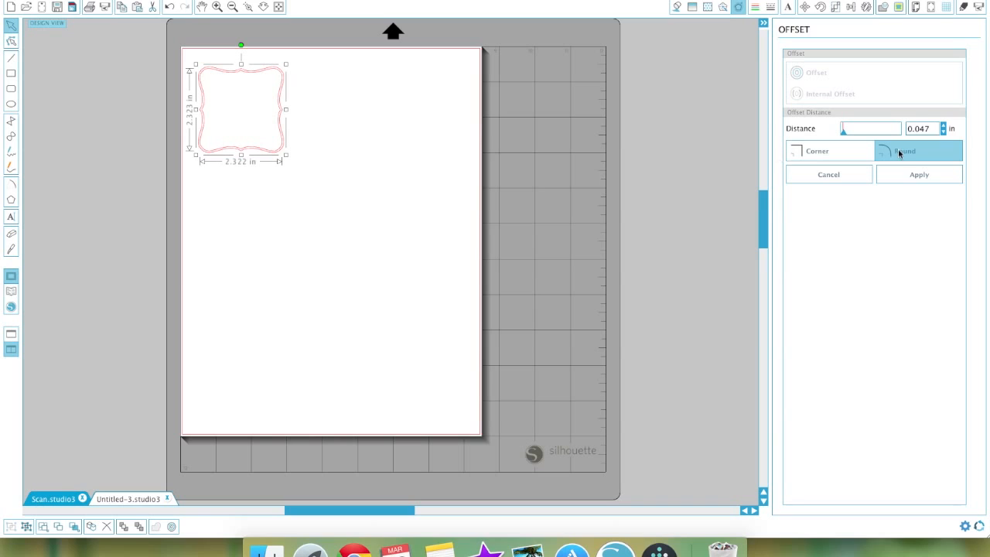
pyautogui.click(910, 172)
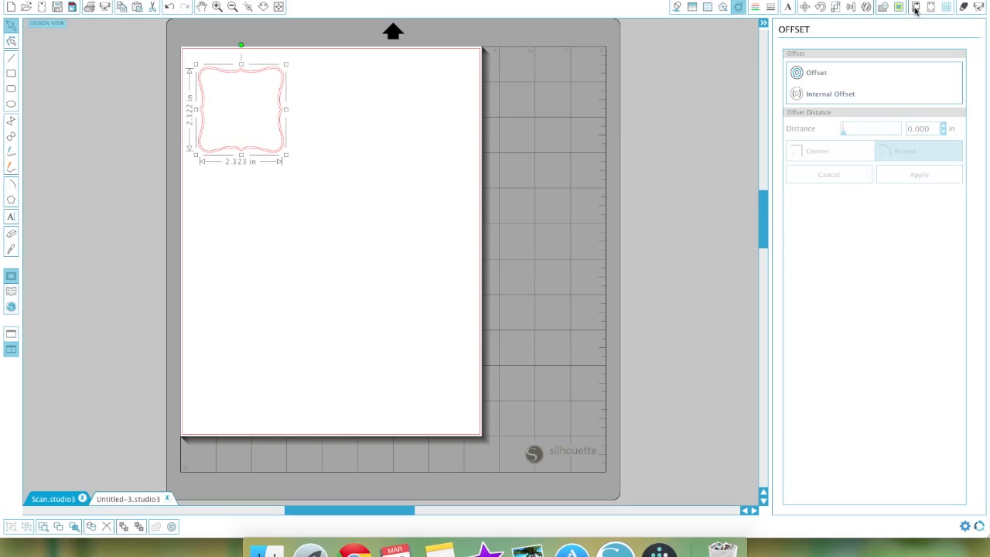
# Give the inner offset bracket the third line style, with medium dashes.
pyautogui.click(770, 8)
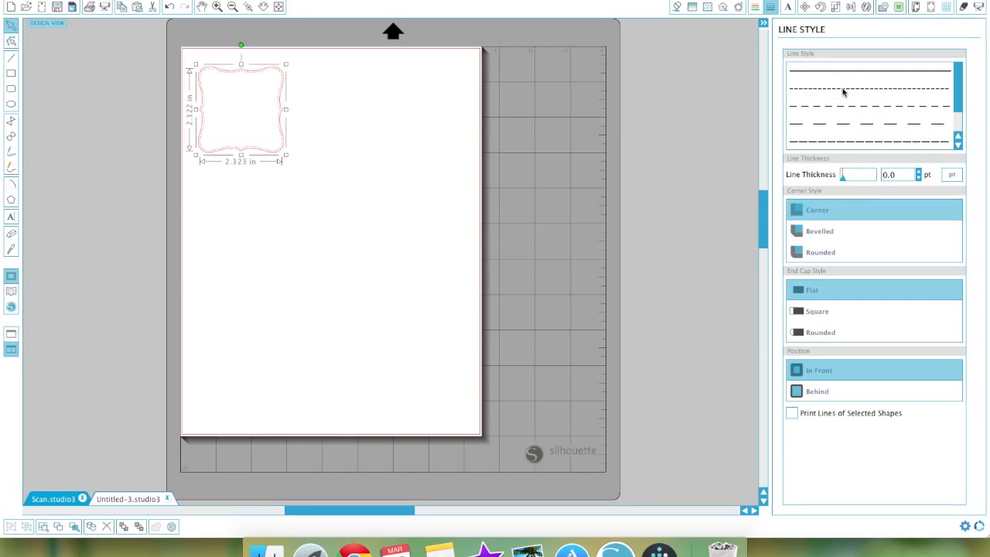
pyautogui.click(842, 92)
pyautogui.click(846, 110)
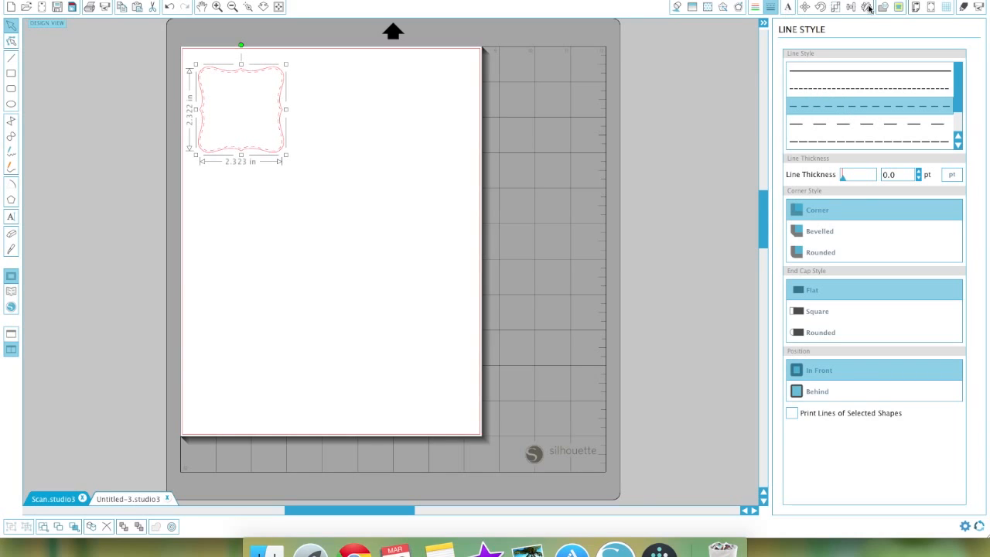
# Select the outer solid bracket and set its cut style to No Cut in the cut settings.
pyautogui.click(964, 11)
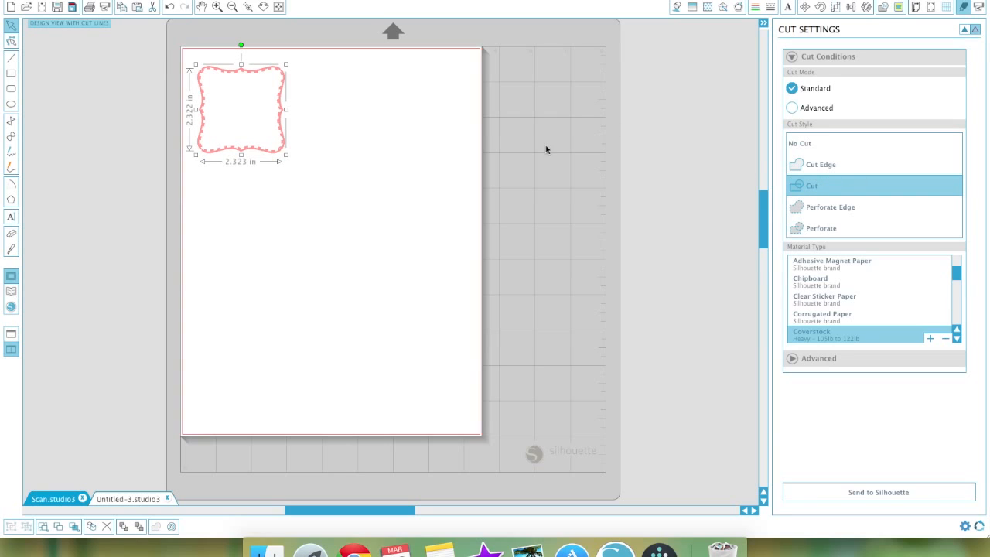
pyautogui.click(294, 77)
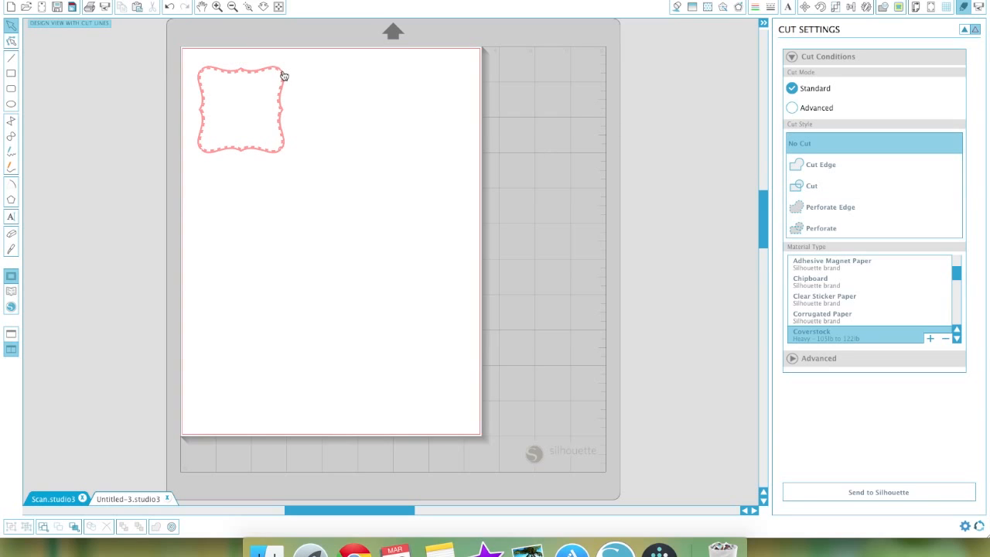
pyautogui.click(286, 71)
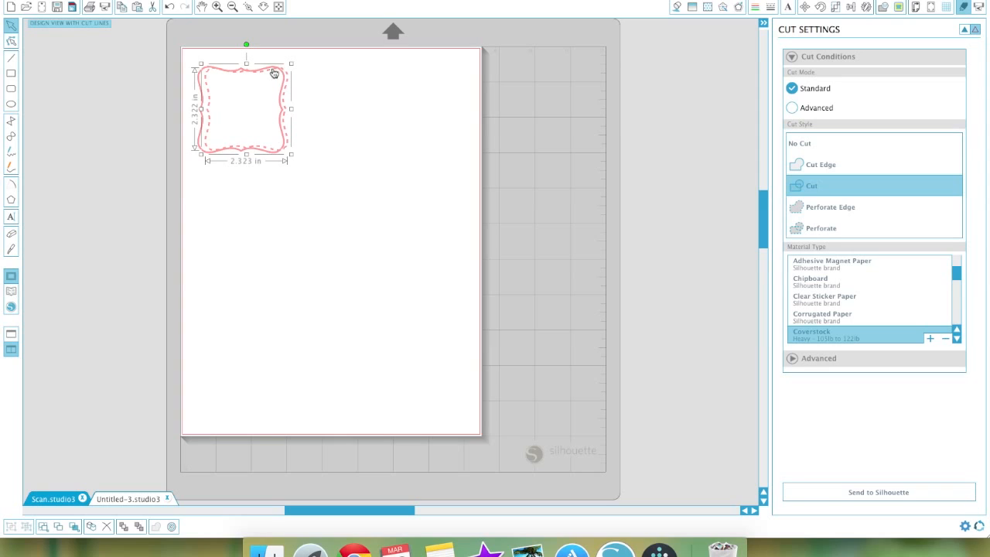
pyautogui.click(275, 72)
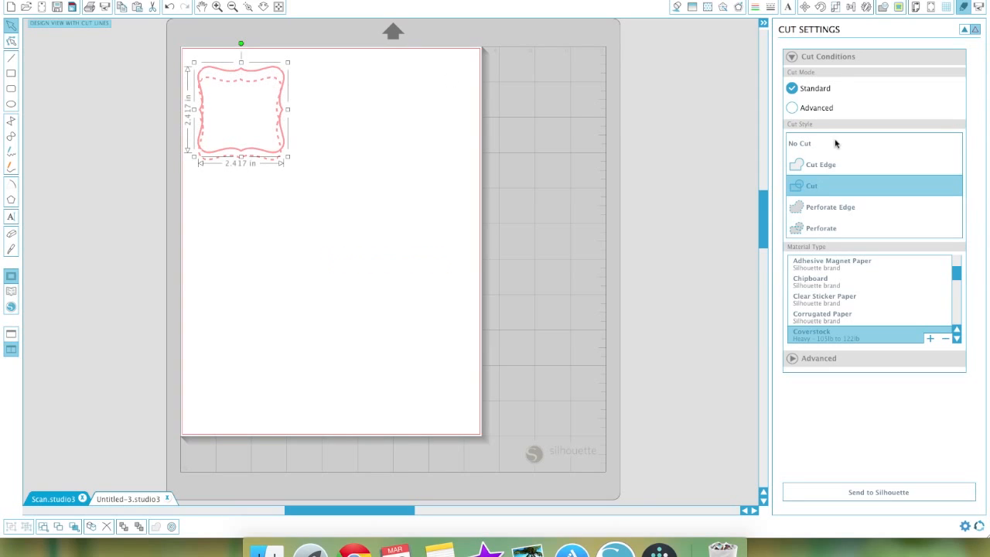
pyautogui.click(795, 145)
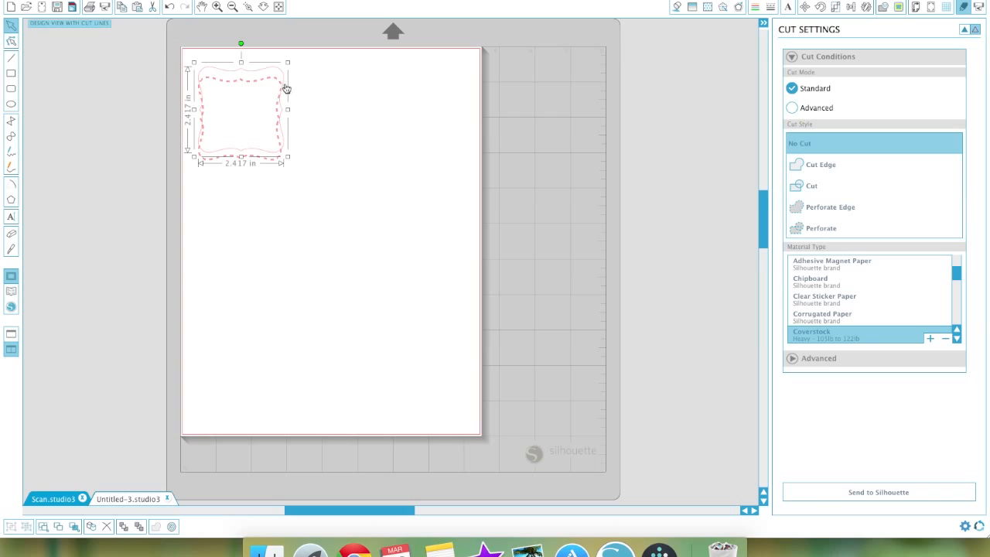
# Move the dashed bracket back inside the outer bracket, and align the two with each other by horizontal center and vertical middle.
pyautogui.click(308, 82)
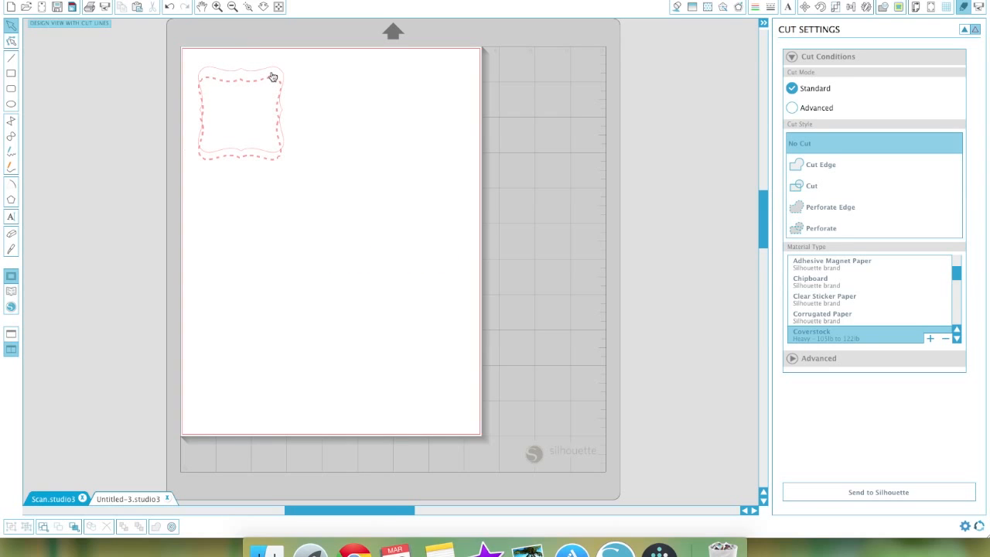
pyautogui.click(272, 78)
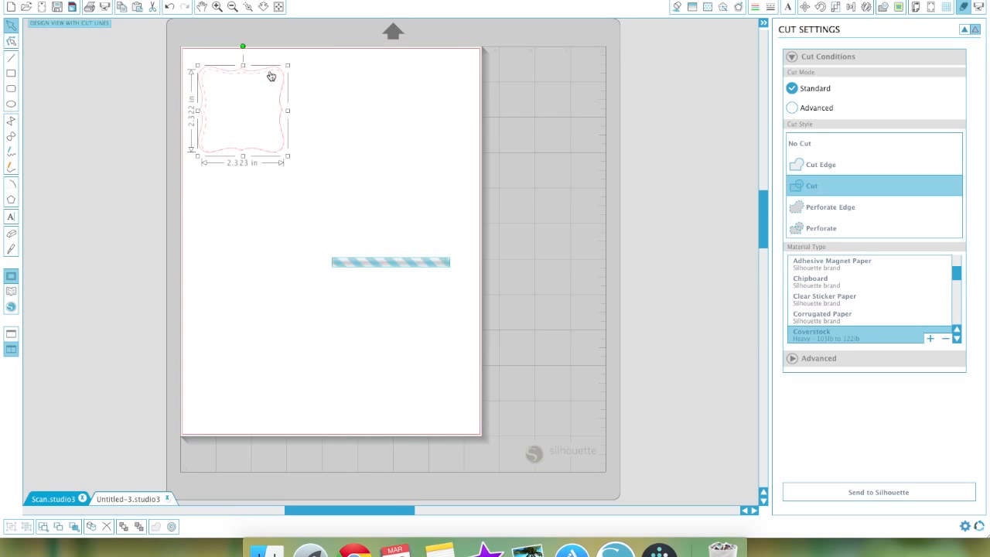
pyautogui.moveTo(384, 82); pyautogui.dragTo(299, 120)
pyautogui.moveTo(190, 62); pyautogui.dragTo(288, 86)
pyautogui.moveTo(295, 124); pyautogui.dragTo(301, 162)
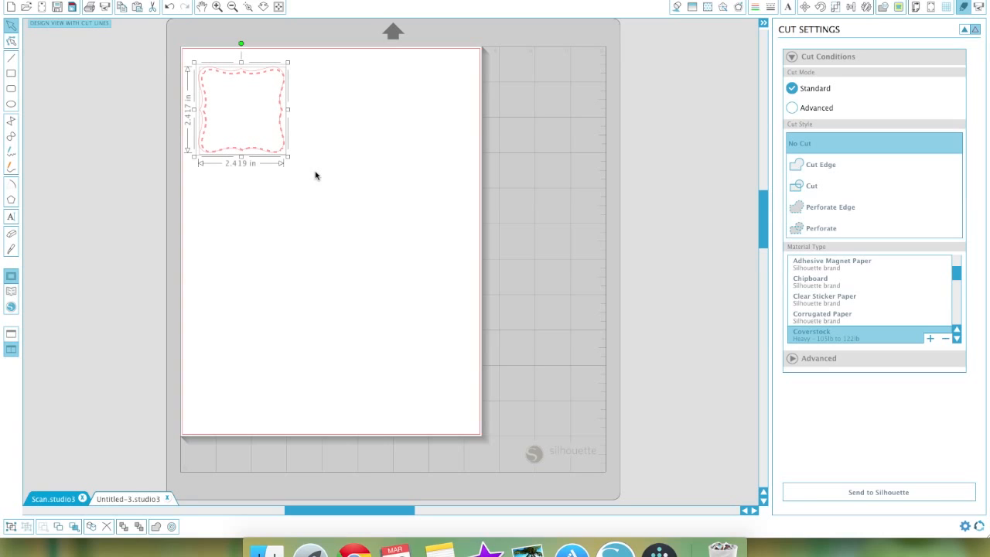
pyautogui.click(851, 8)
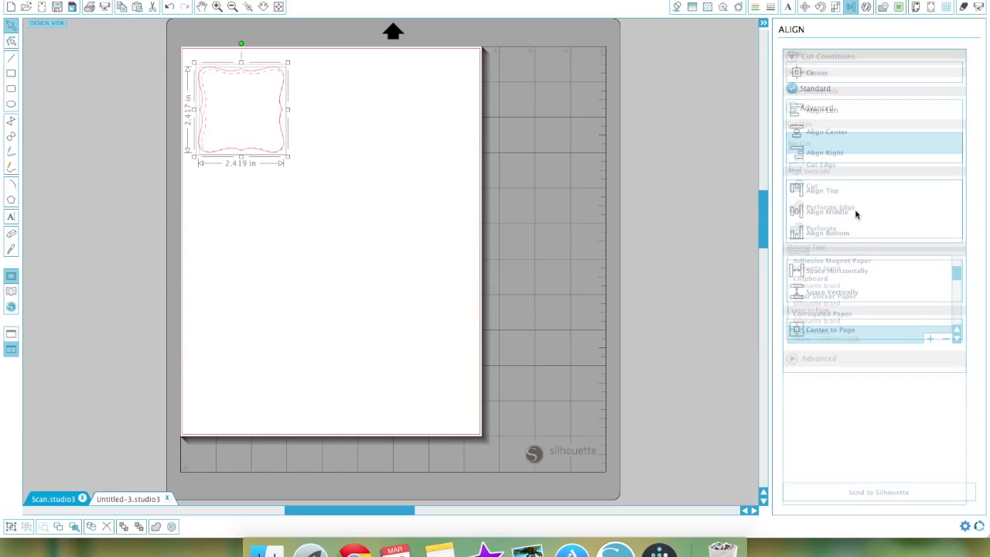
pyautogui.click(820, 132)
pyautogui.click(813, 211)
pyautogui.click(332, 157)
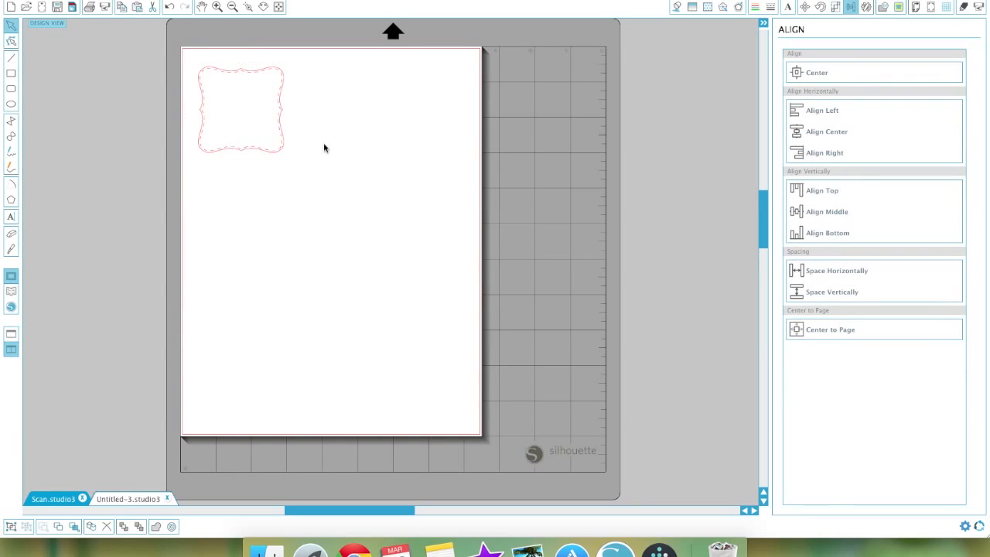
# Compare the page with cut lines hidden and shown to check which bracket outline is set to cut.
pyautogui.click(978, 7)
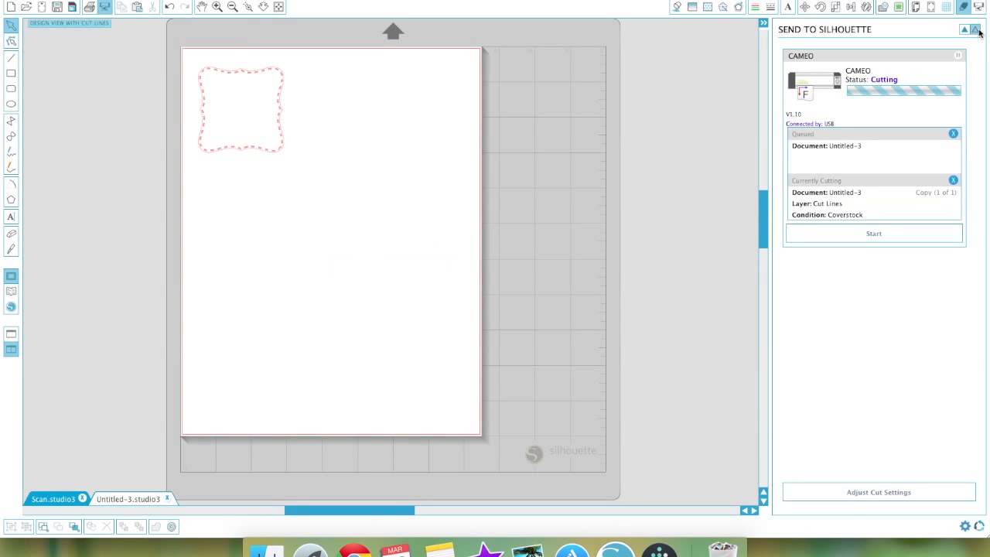
pyautogui.click(977, 30)
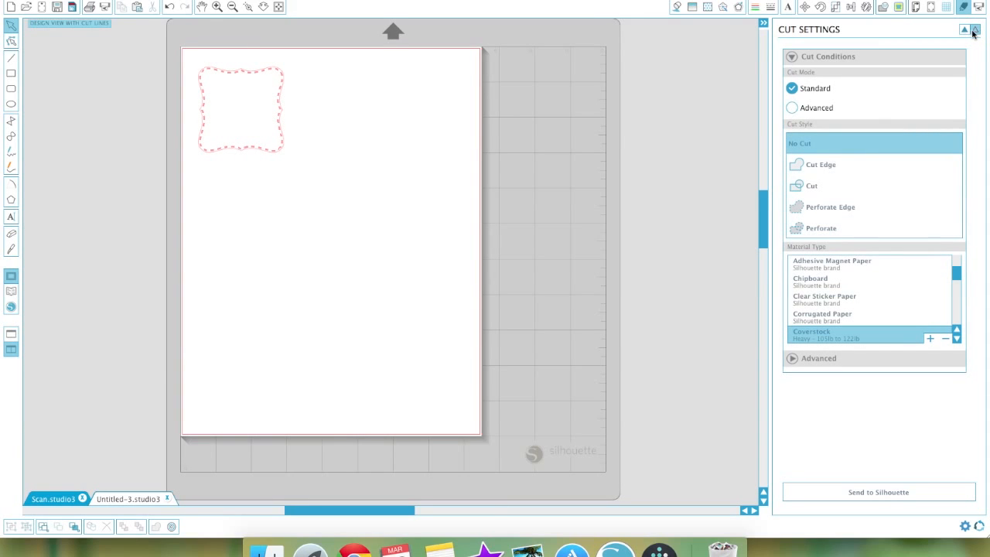
pyautogui.click(965, 31)
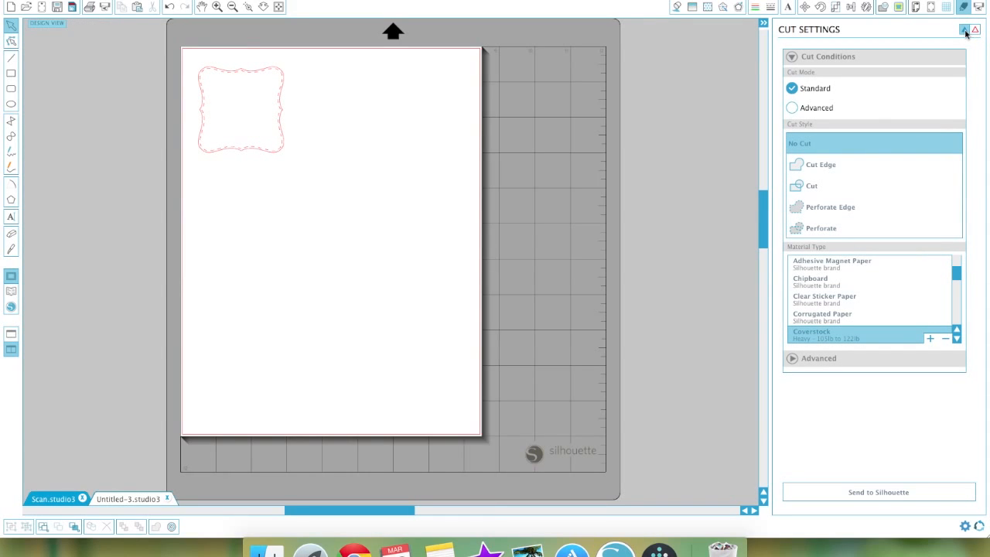
pyautogui.click(978, 31)
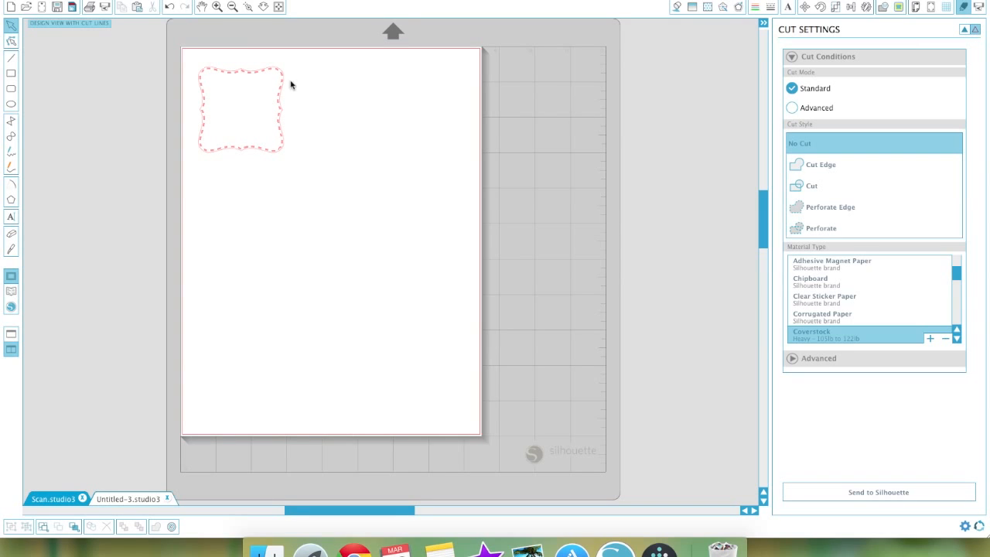
# Try moving the dashed bracket away from the outer bracket, and undo the move.
pyautogui.hscroll(1, 291, 85)
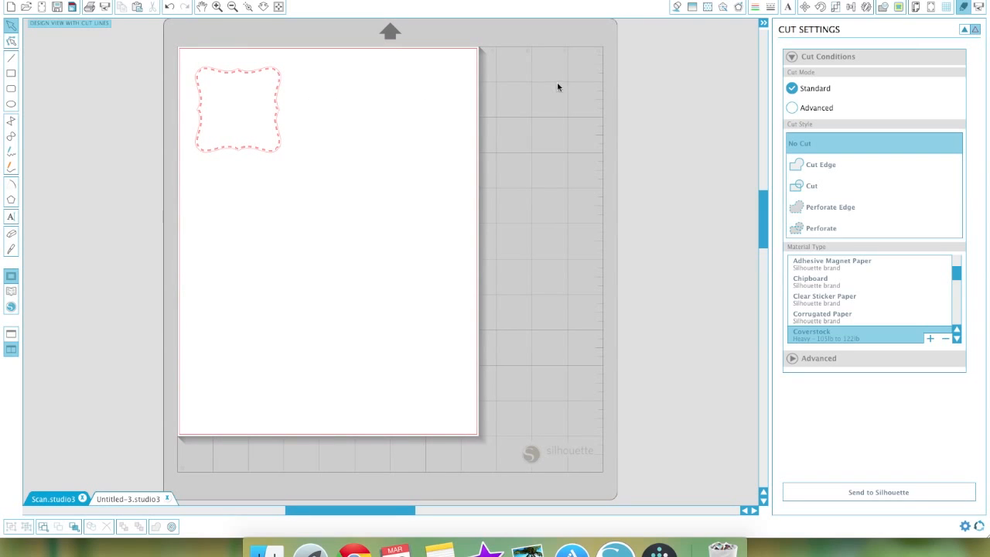
pyautogui.moveTo(276, 75); pyautogui.dragTo(353, 89)
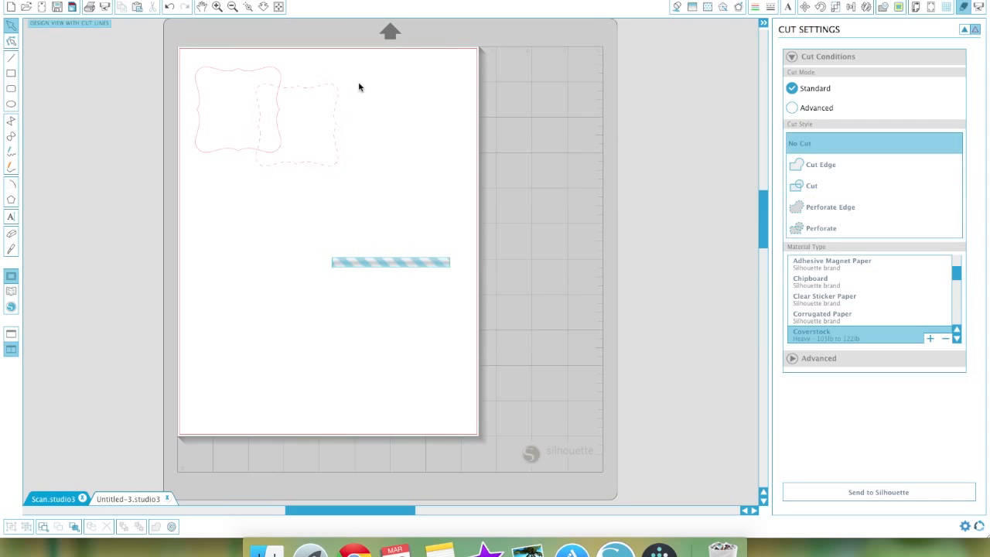
pyautogui.click(171, 8)
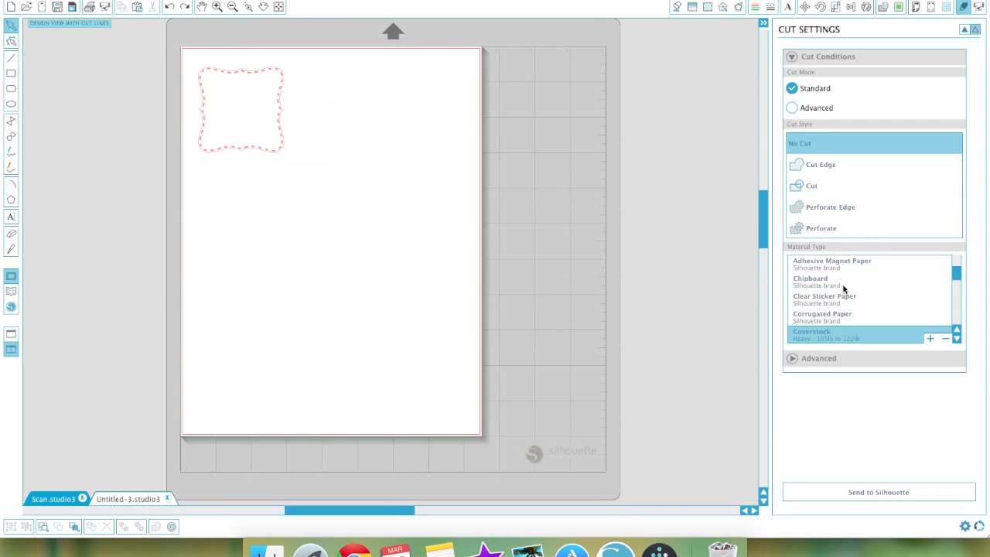
# Set the cut material type to Vinyl and examine its blade, speed and thickness settings.
pyautogui.moveTo(959, 275); pyautogui.dragTo(959, 260)
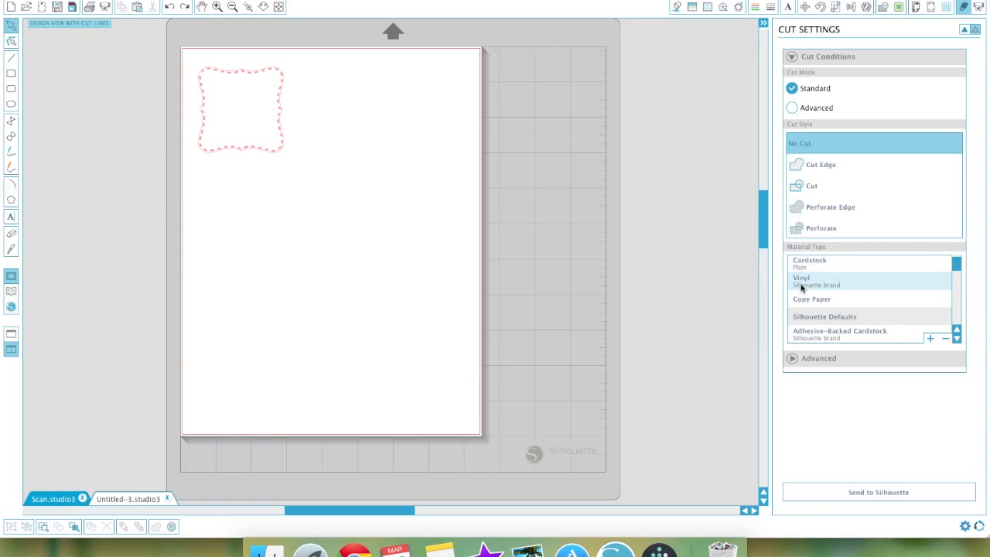
pyautogui.click(804, 283)
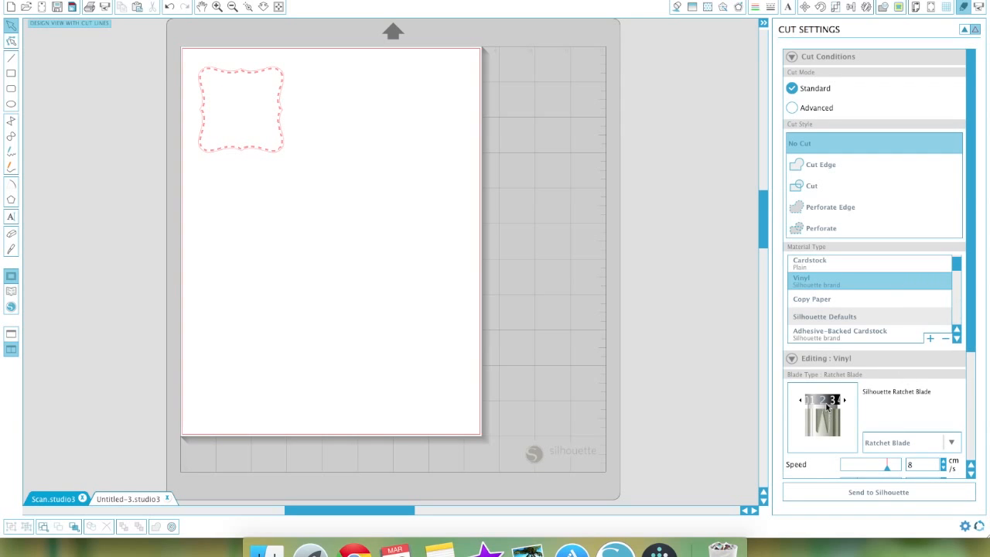
pyautogui.scroll(-2, 973, 374)
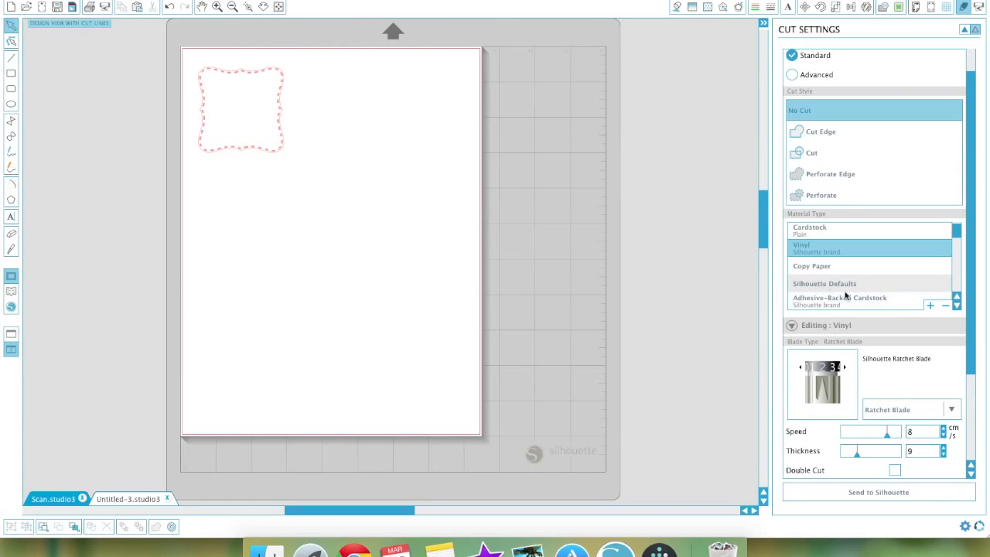
# Set the cut material type to Double-Sided Adhesive from the Silhouette default materials.
pyautogui.click(846, 292)
pyautogui.click(958, 297)
pyautogui.click(959, 297)
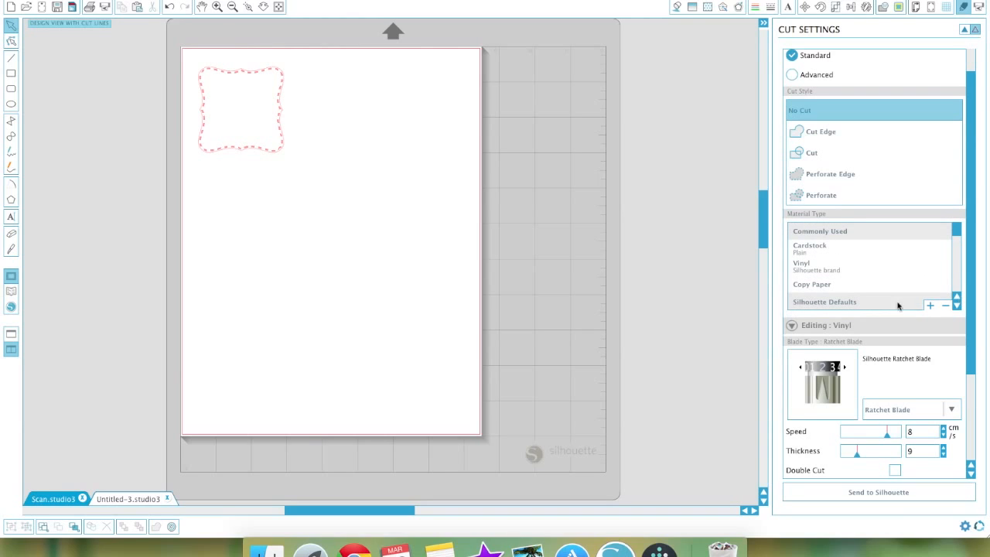
pyautogui.click(957, 308)
pyautogui.click(957, 308)
pyautogui.click(957, 308)
pyautogui.click(957, 308)
pyautogui.click(957, 308)
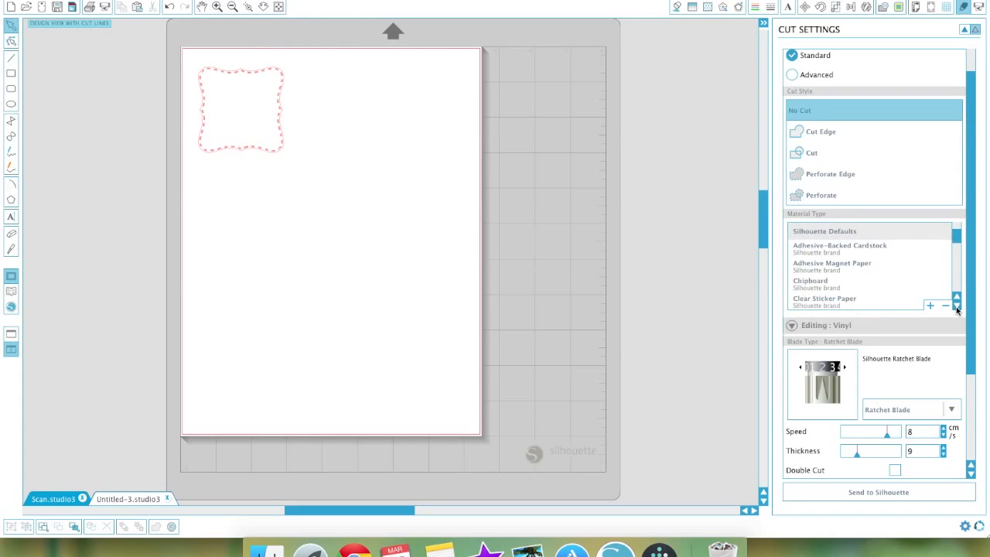
pyautogui.click(957, 307)
pyautogui.click(957, 308)
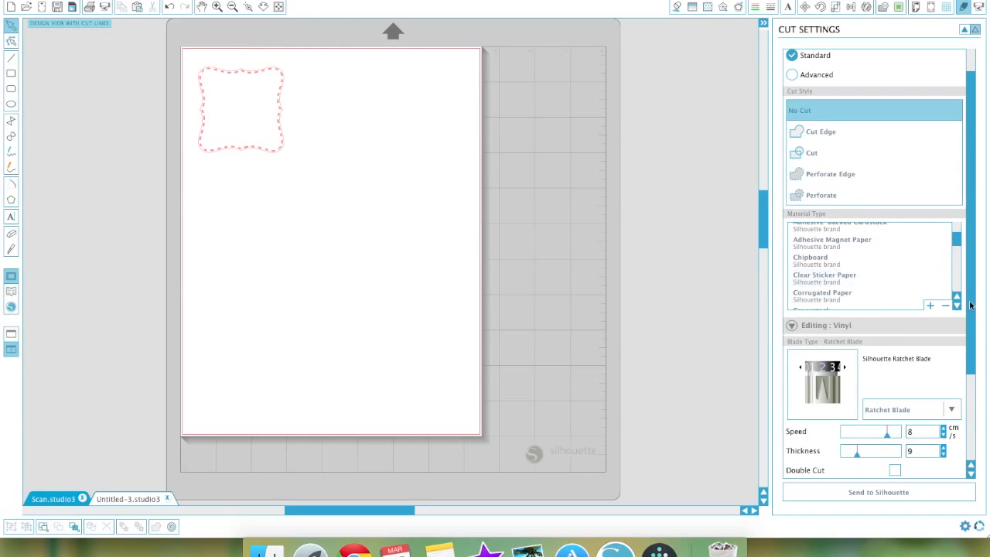
pyautogui.click(957, 308)
pyautogui.click(957, 308)
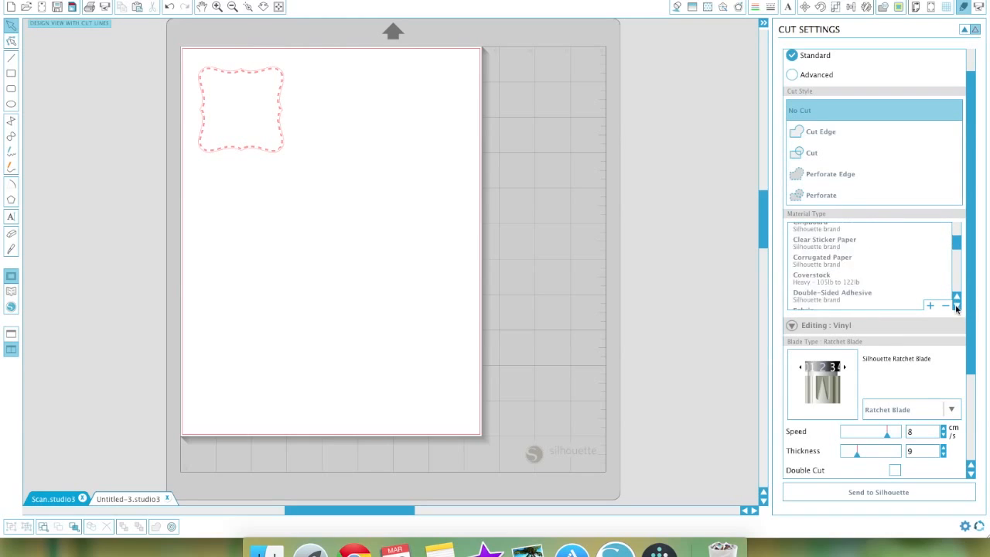
pyautogui.click(825, 297)
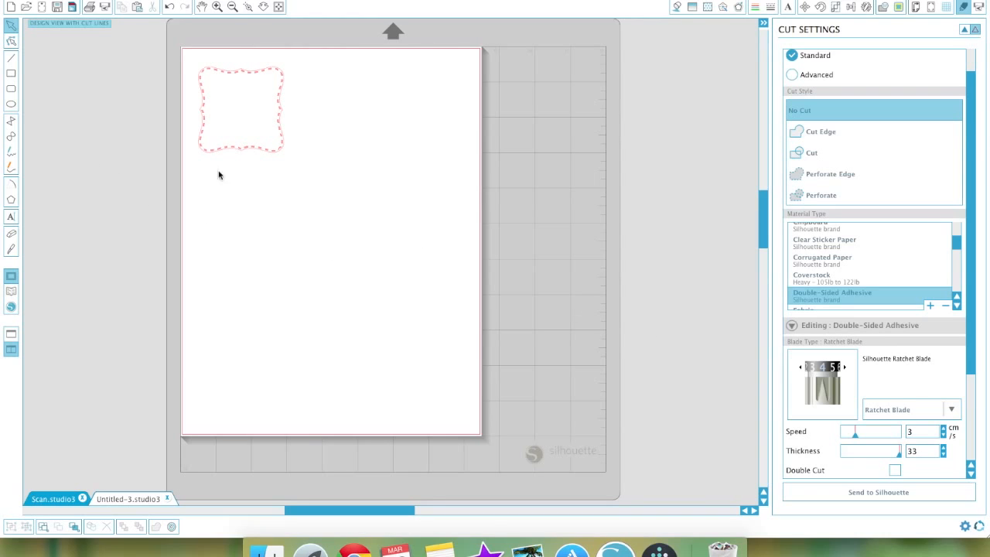
pyautogui.hscroll(1, 312, 174)
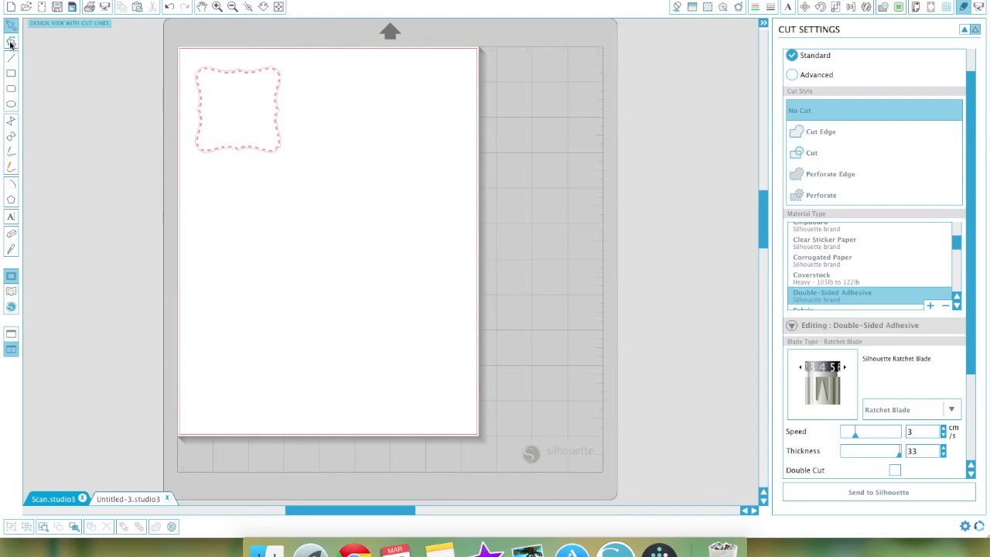